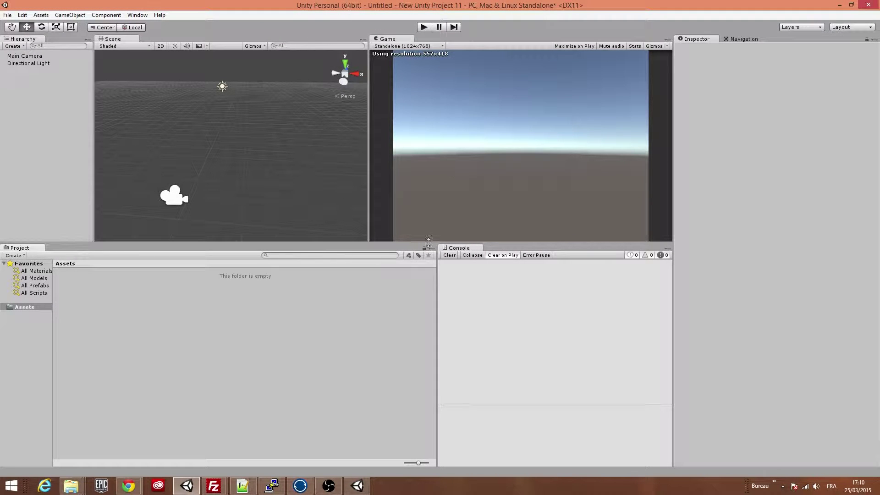
Create a cube in the scene.
left_click(69, 15)
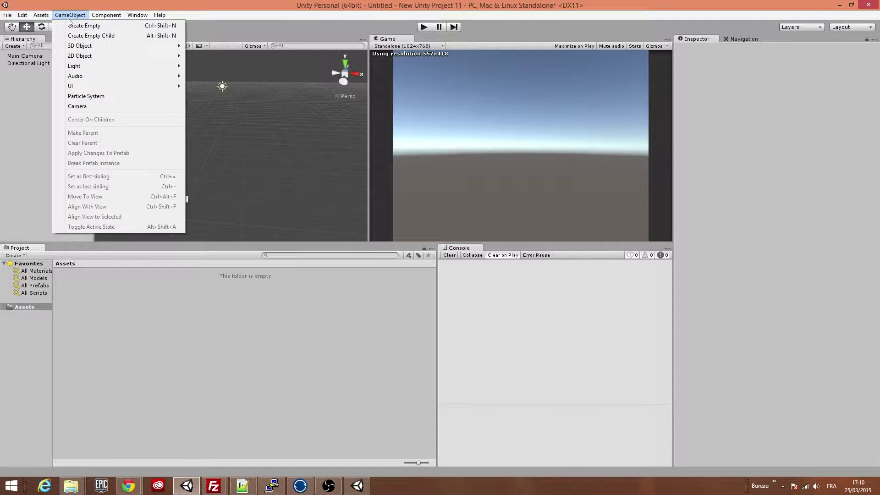
mouse_move(102, 52)
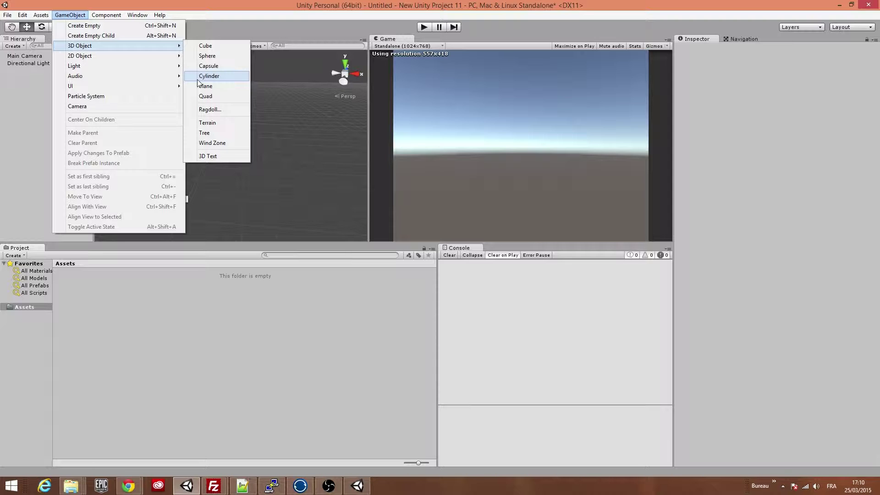
left_click(216, 47)
Move the cube up and along Z to 1.13, 2.64, -1.59, in the camera's view.
left_click_drag(232, 140, 236, 110)
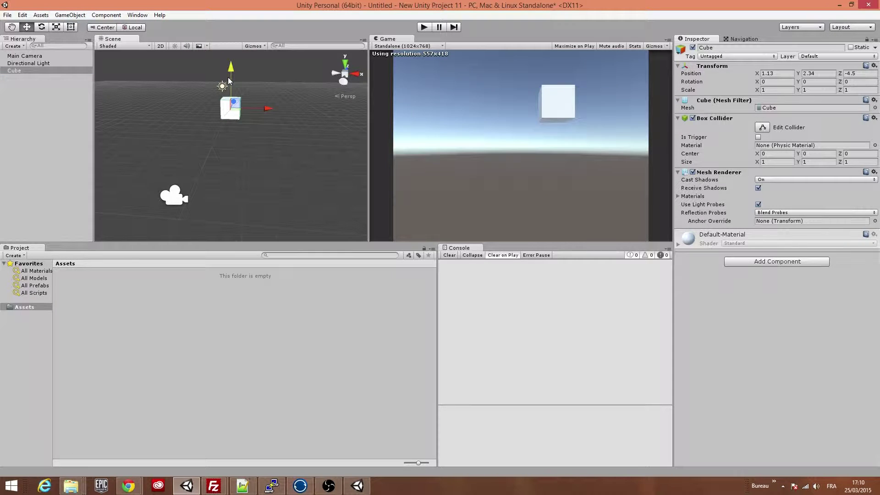
middle_click_drag(272, 91, 189, 130)
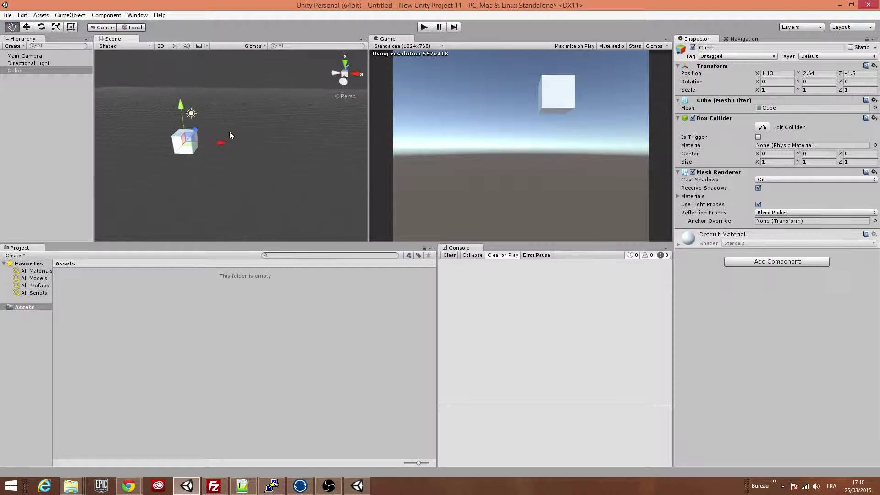
left_click_drag(189, 130, 206, 110)
middle_click_drag(188, 148, 209, 123)
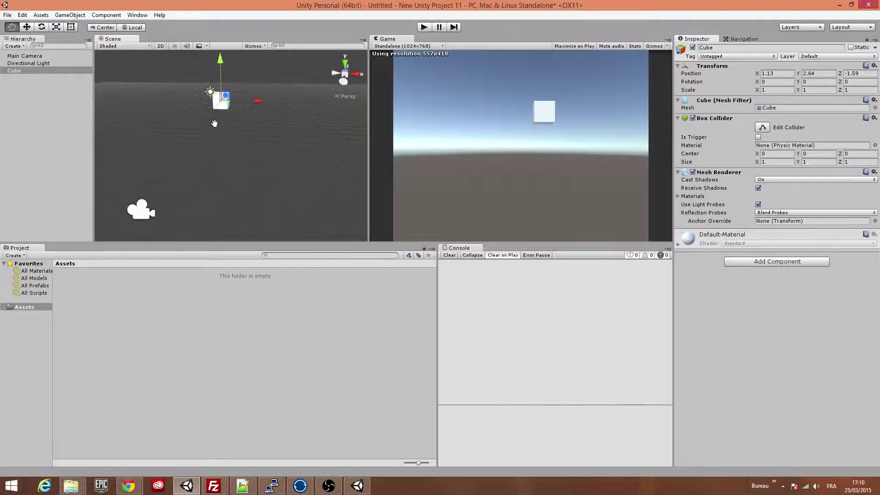
left_click(69, 15)
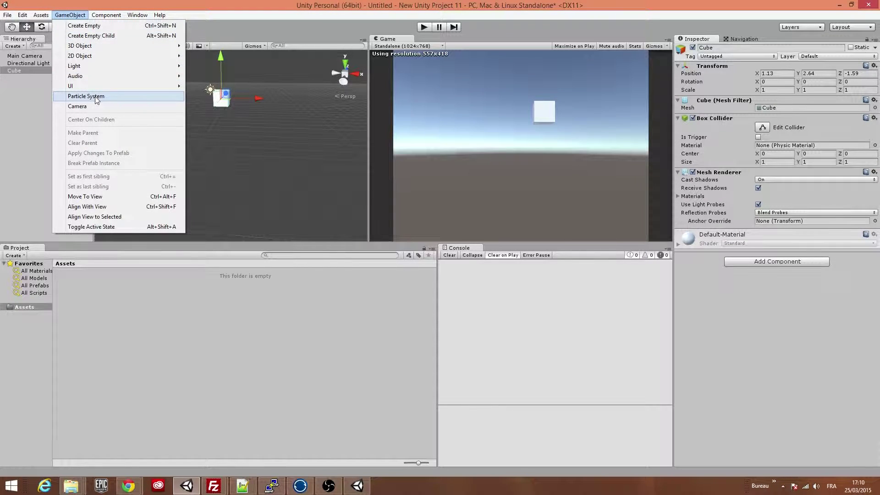
Add a plane beneath the cube and tilt it.
mouse_move(117, 46)
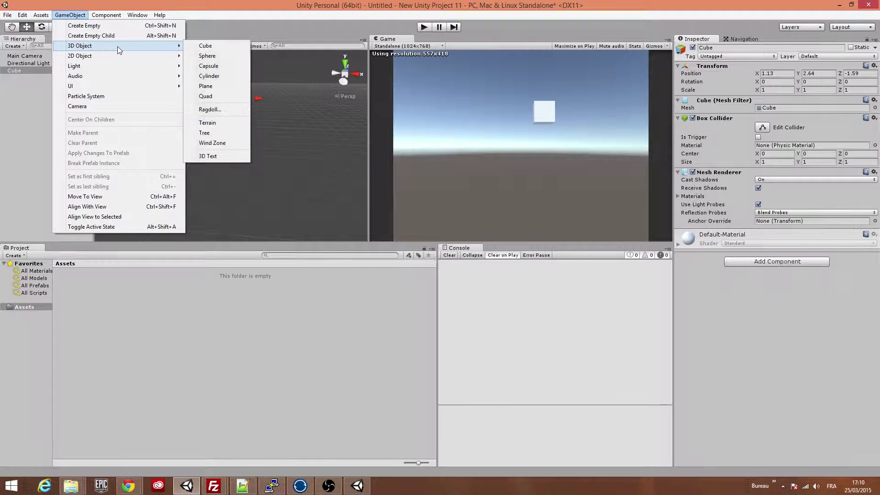
left_click(206, 86)
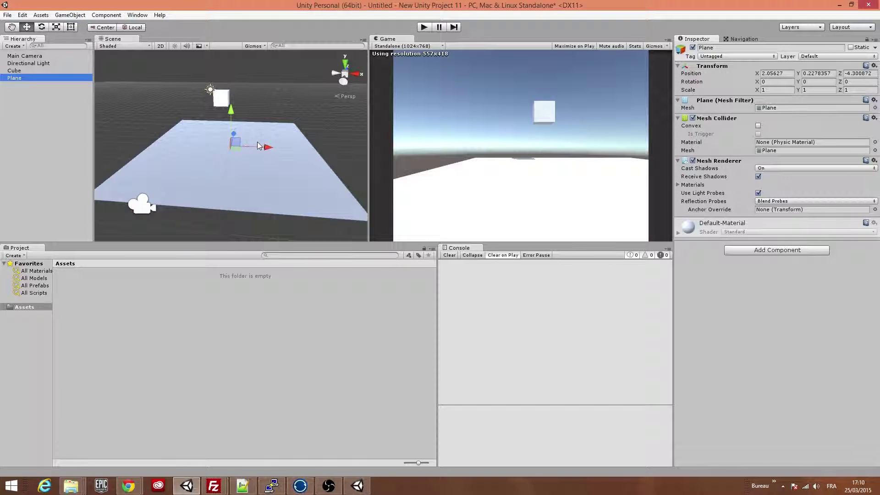
mouse_move(237, 134)
left_mouse_down()
mouse_move(246, 113)
mouse_move(271, 112)
mouse_move(252, 122)
mouse_move(241, 100)
left_mouse_up()
key("e")
key("w")
Give the cube a Rigidbody and play-test it falling onto the plane.
left_click(218, 102)
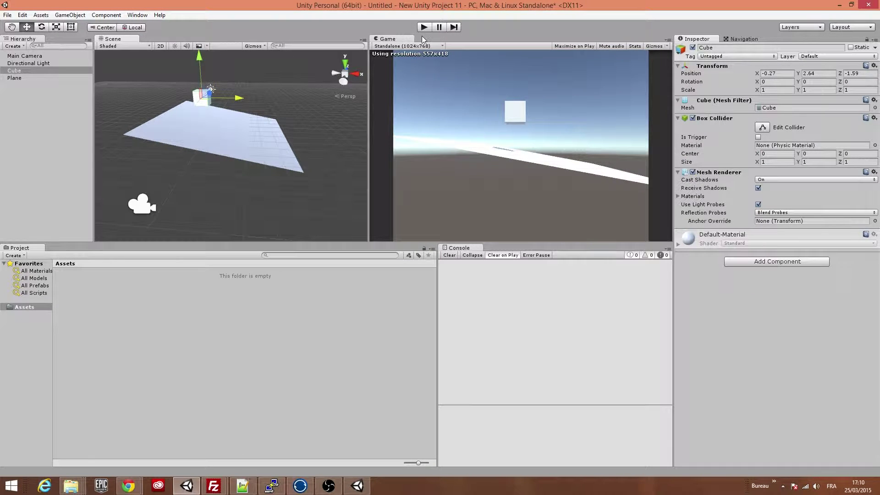
left_click(764, 261)
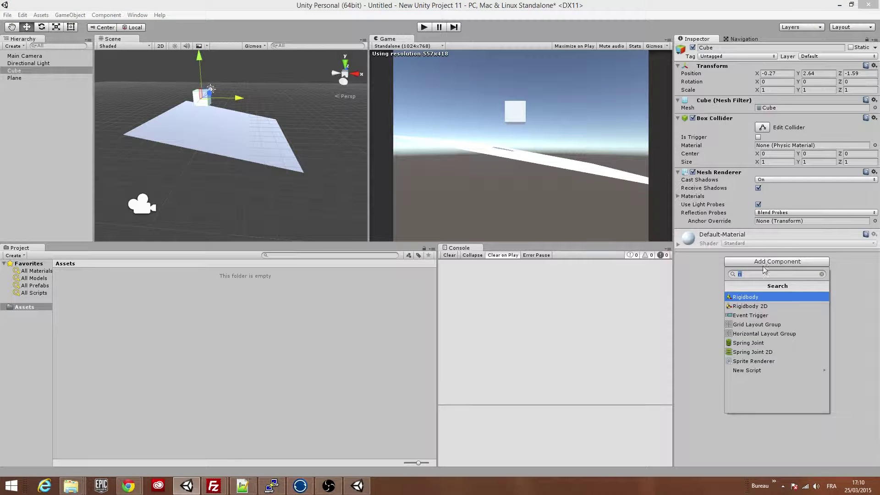
left_click(763, 296)
left_click(424, 28)
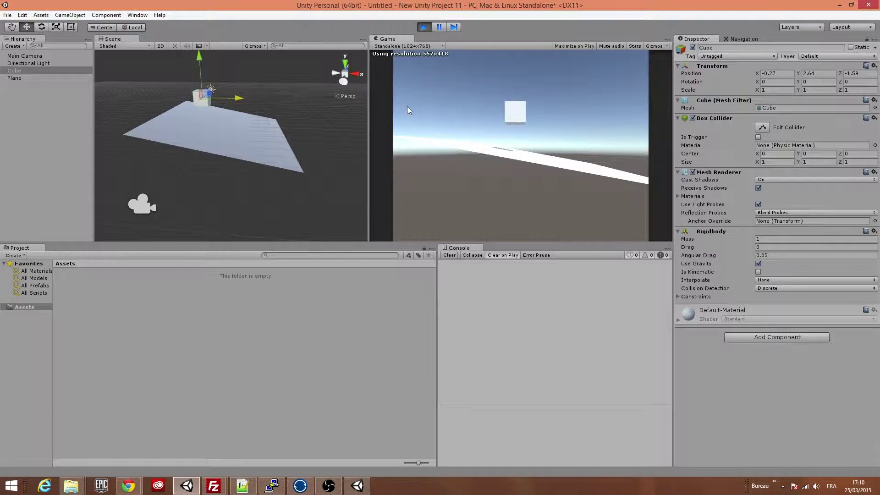
left_click(428, 28)
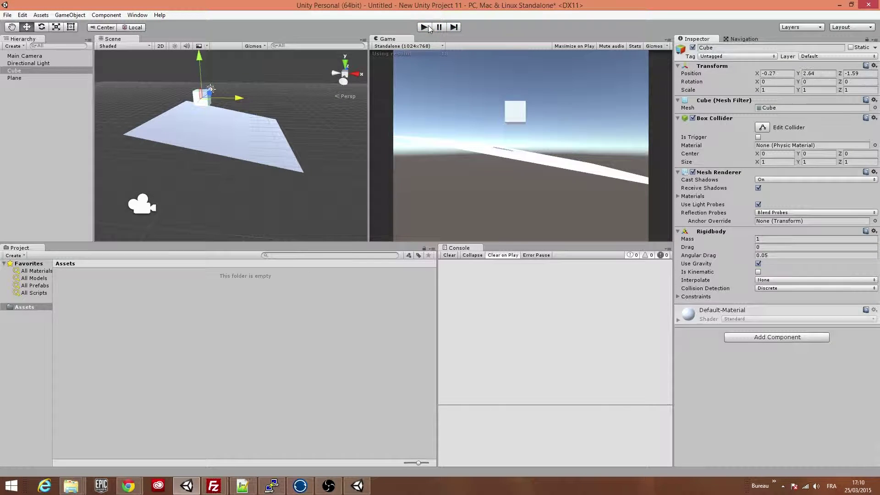
Create a Physic Material asset in Assets and rename it 'glace'.
right_click(182, 341)
mouse_move(229, 193)
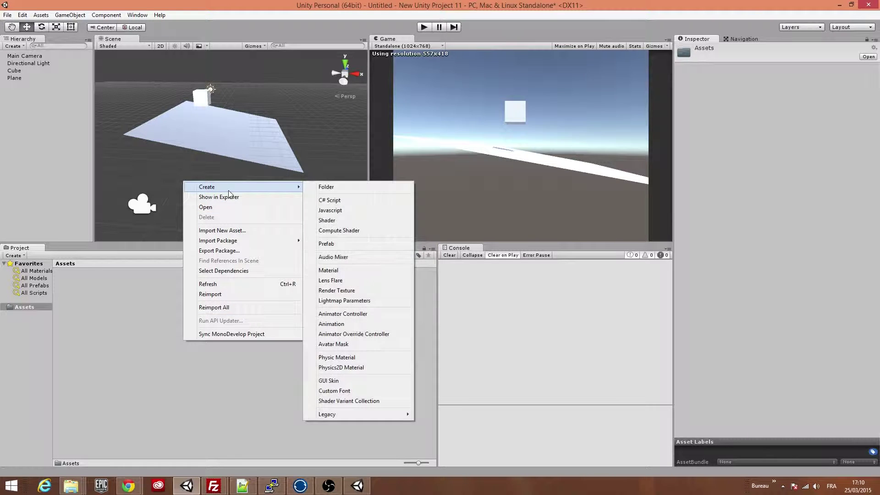
left_click(337, 357)
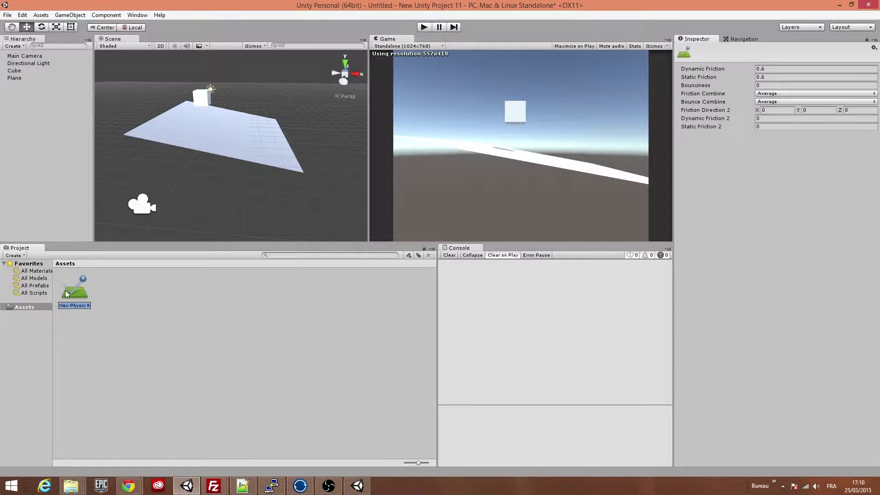
key("Return")
key("F2")
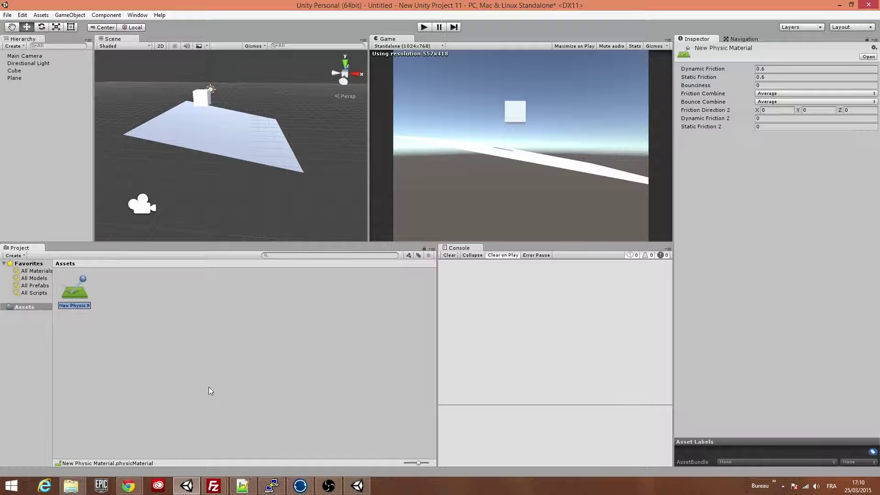
type("glace")
key("Return")
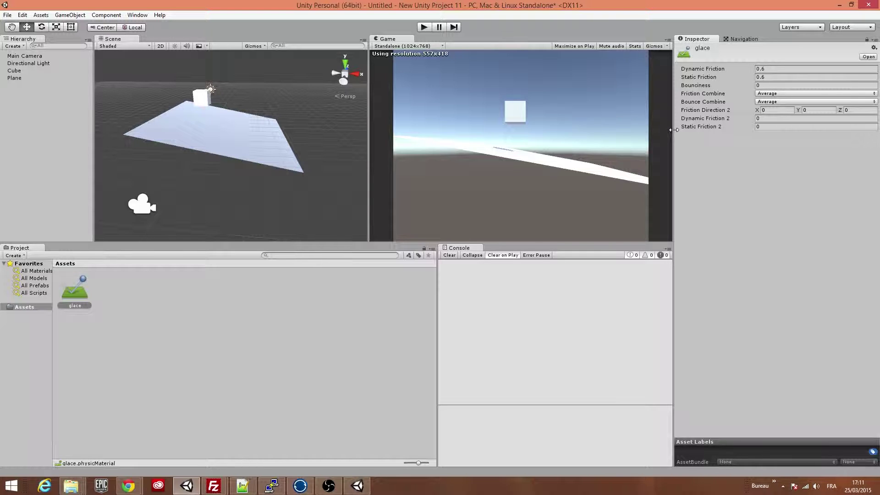
Try a Dynamic Friction of 0.3 on the glace material.
left_click(707, 77)
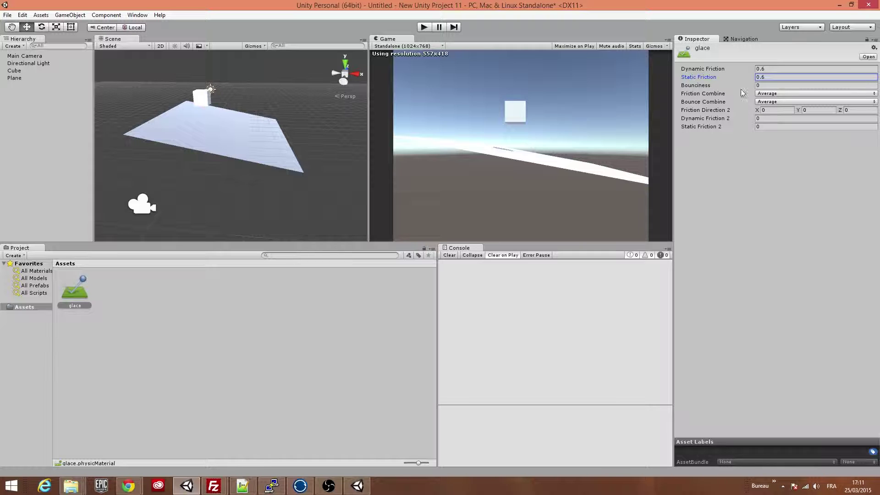
left_click(772, 69)
type("0.3")
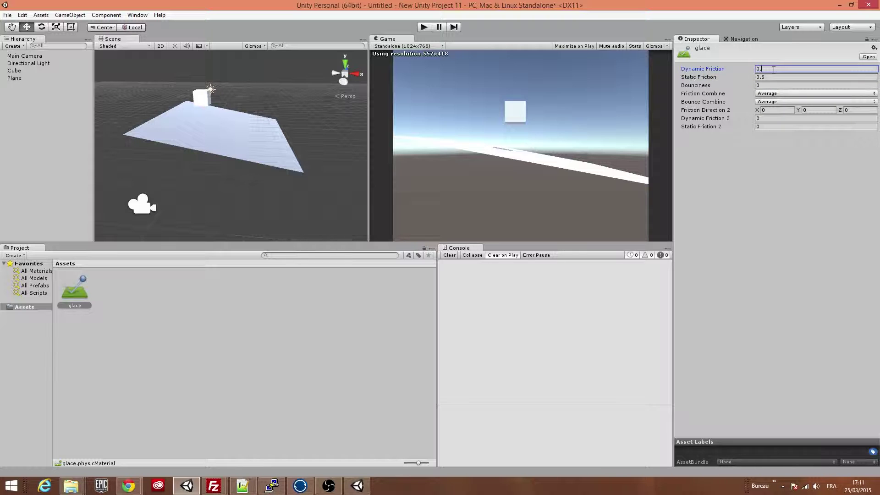
left_click(767, 212)
left_click(705, 78)
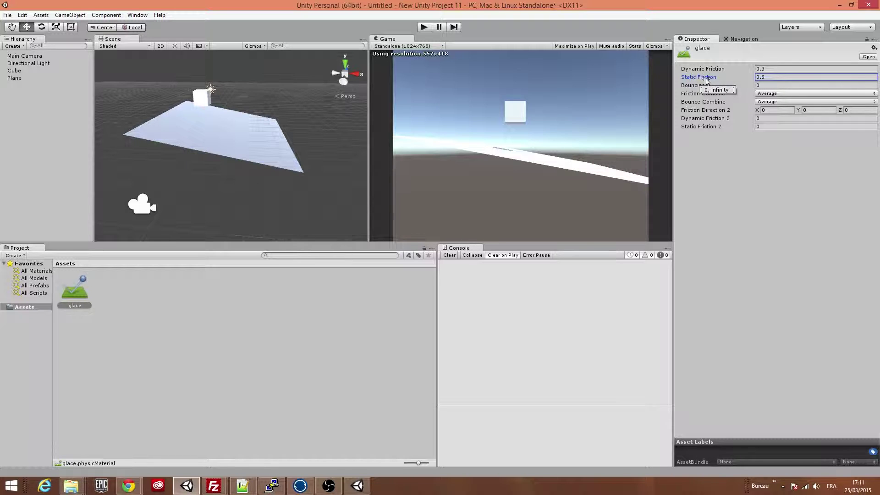
left_click(692, 69)
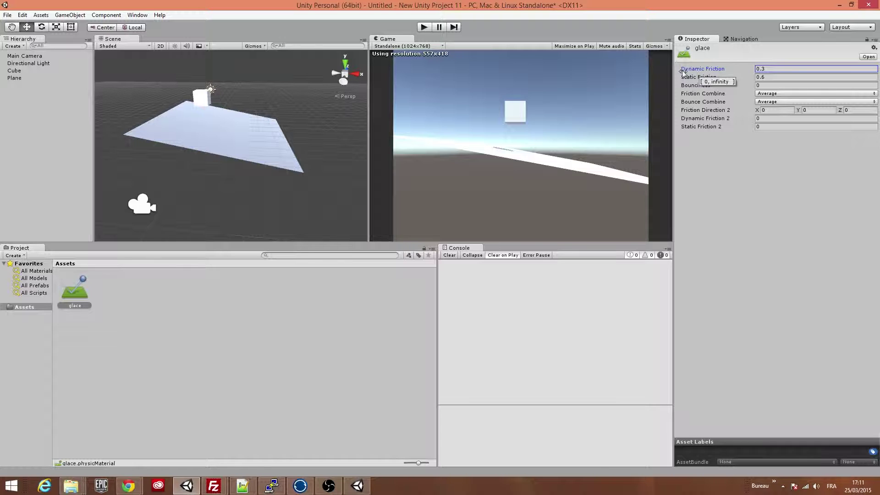
left_click(749, 154)
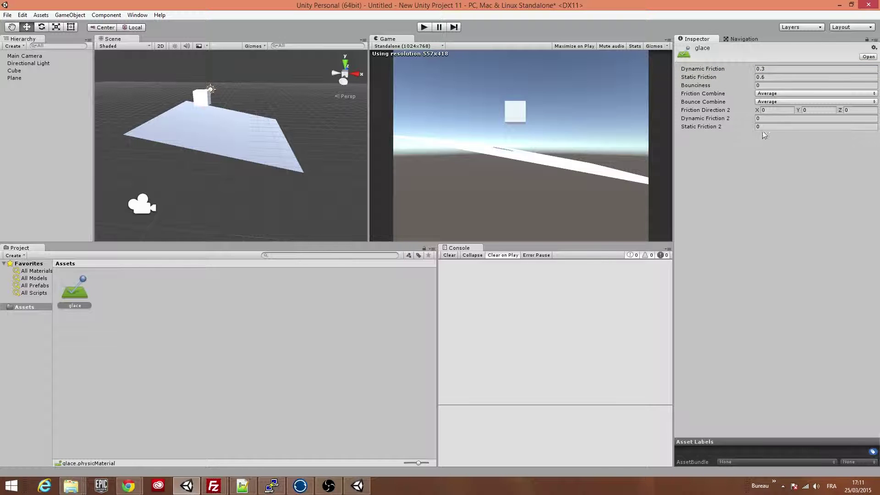
Set Static and Dynamic Friction to 0.1 with Minimum friction combine, then play-test.
left_click(774, 77)
key("BackSpace")
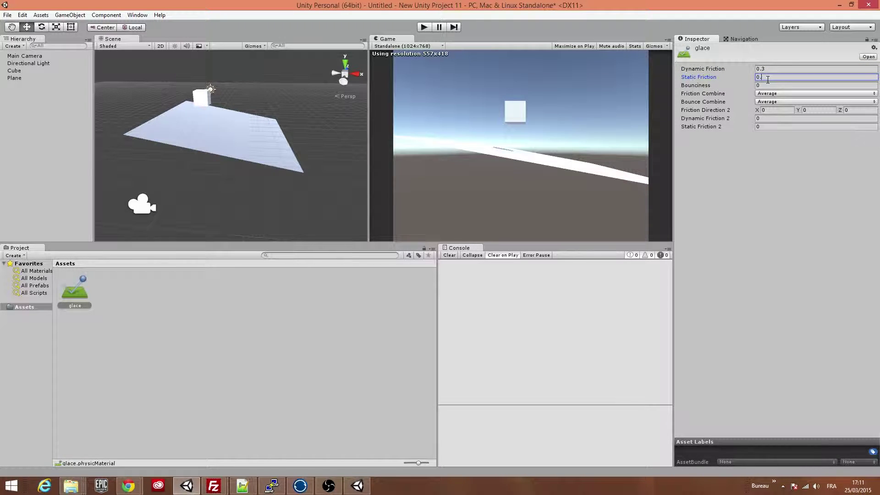
type("1")
left_click(771, 67)
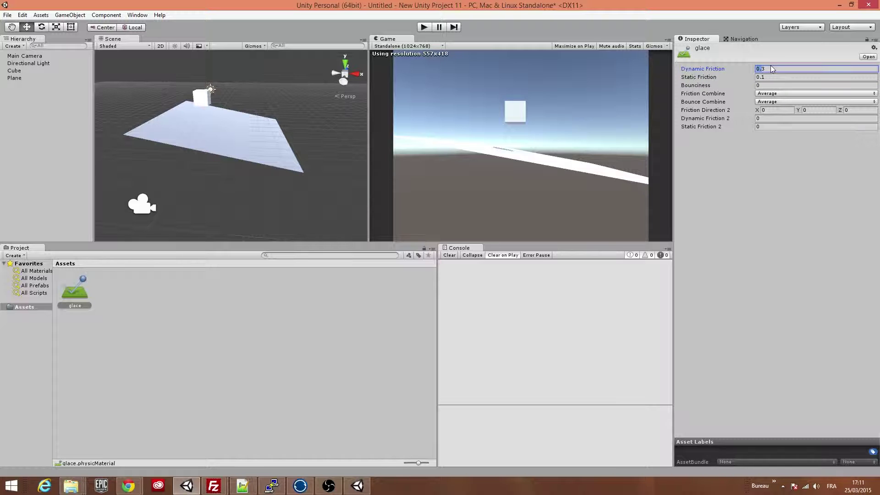
type("0.1")
left_click(786, 95)
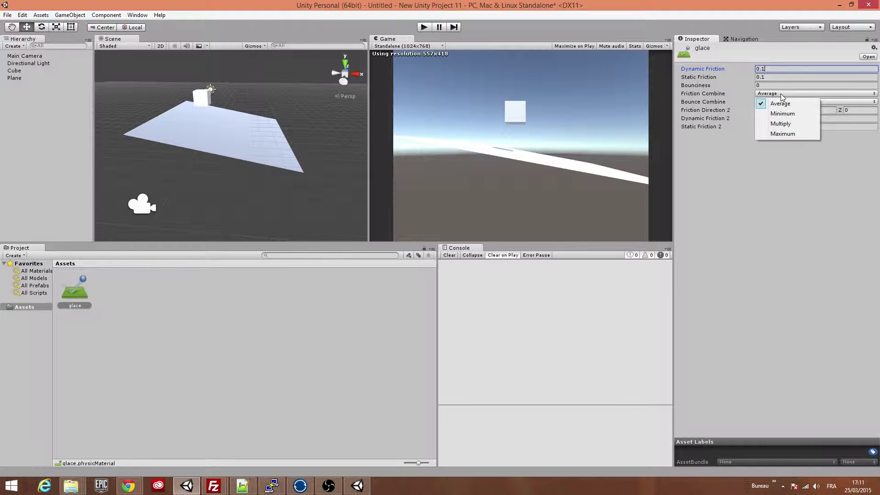
left_click(780, 111)
left_click(419, 29)
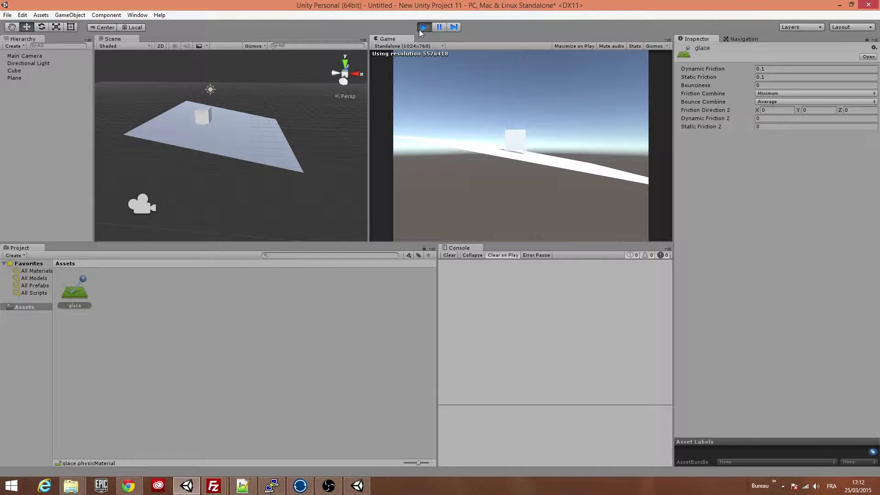
Assign glace to the cube's collider and play-test it sliding down the plane.
left_click(419, 29)
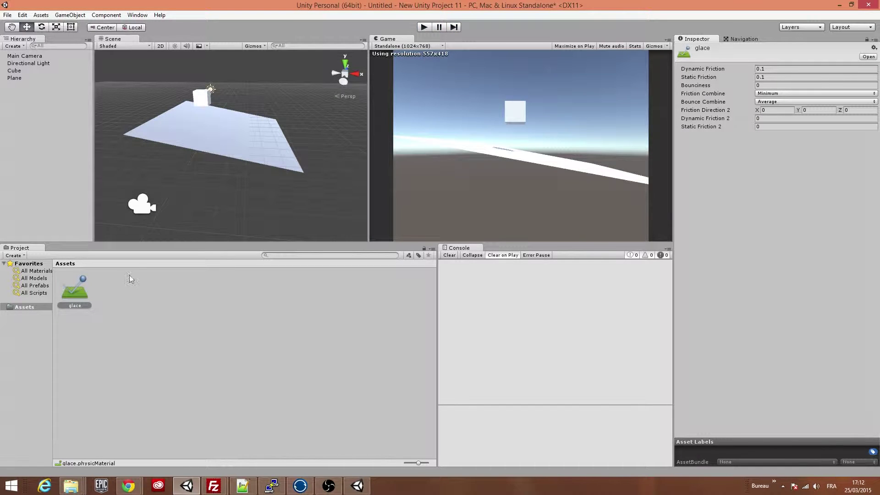
left_click(20, 72)
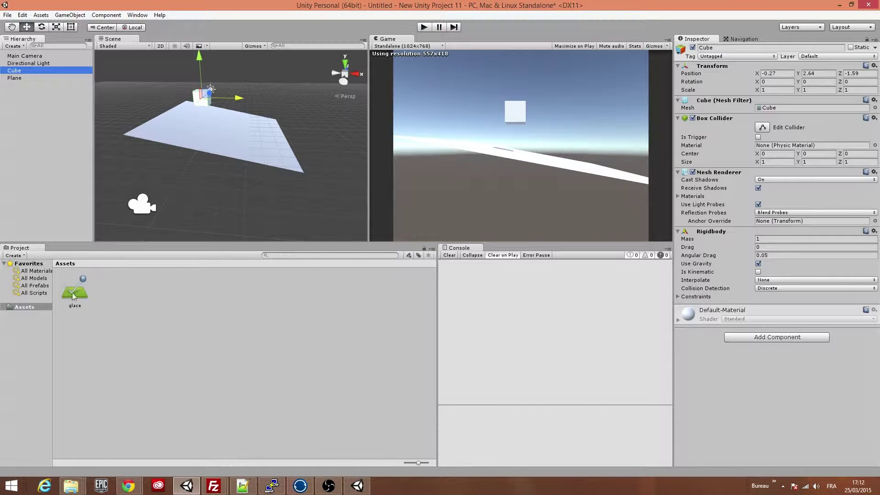
left_click_drag(72, 296, 781, 147)
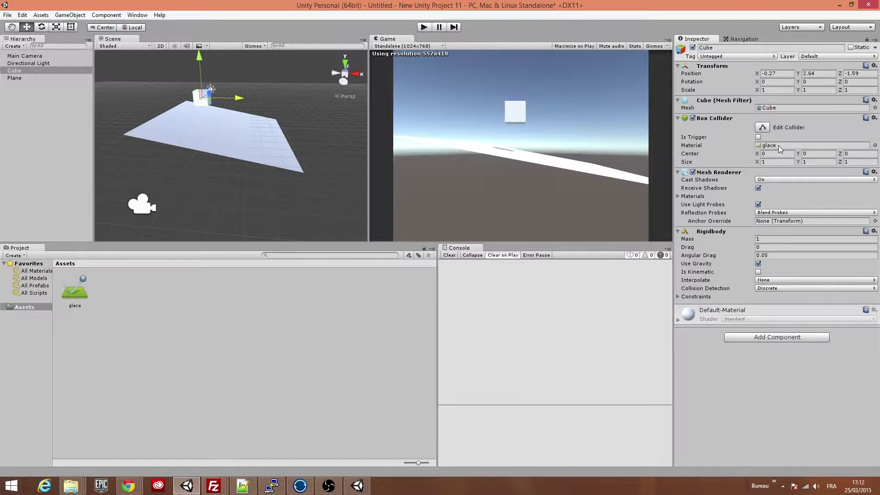
left_click(424, 27)
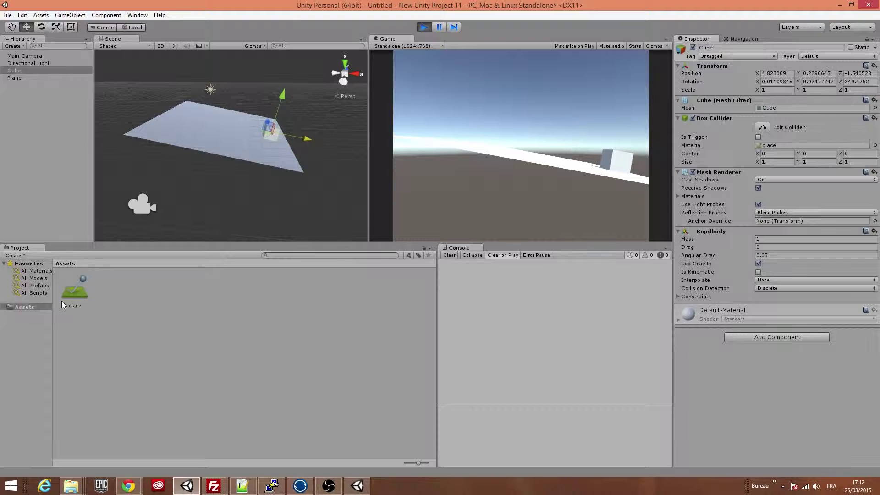
left_click(72, 294)
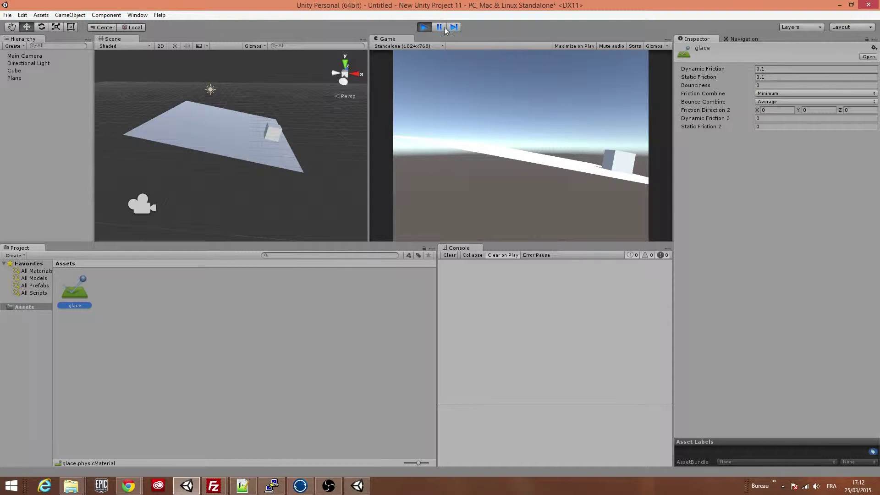
Set glace's Dynamic and Static Friction to 0 and play-test the cube.
left_click(424, 27)
left_click(764, 69)
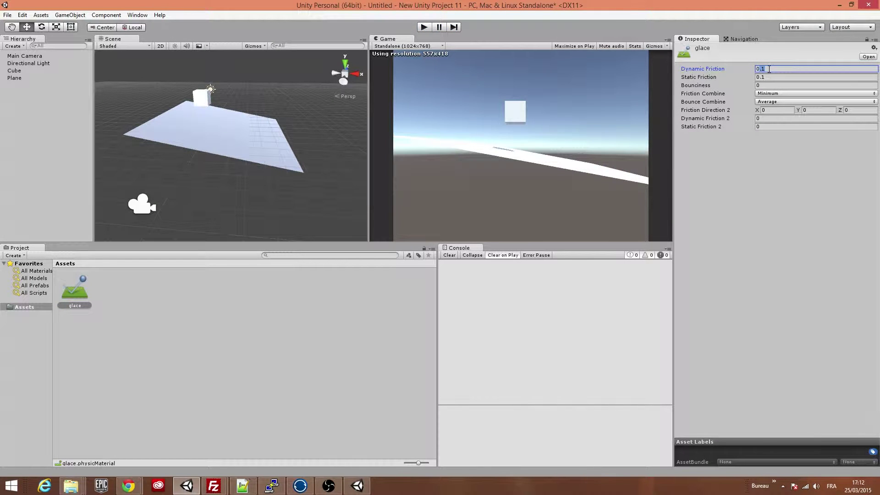
type("0")
left_click(765, 77)
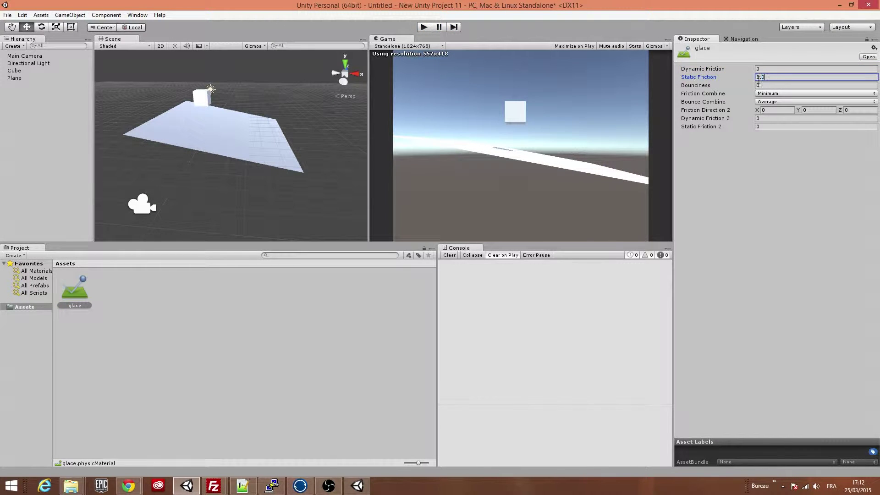
type("0.0")
left_click(424, 27)
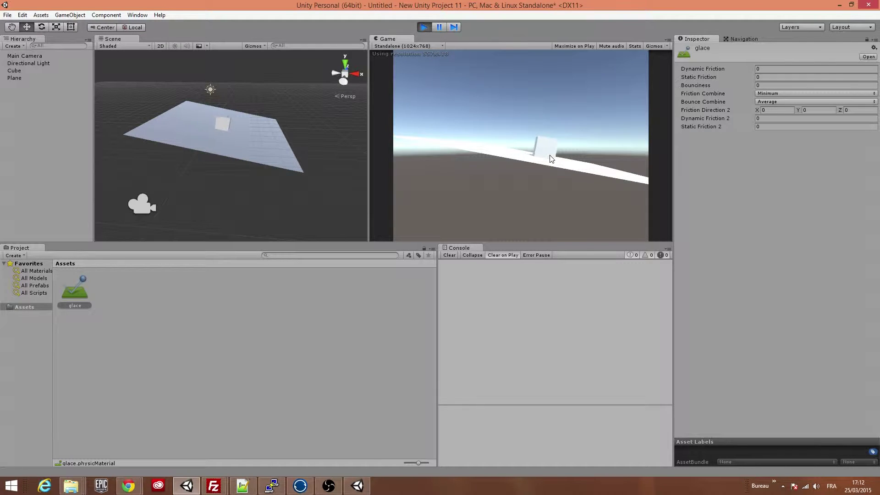
left_click(422, 29)
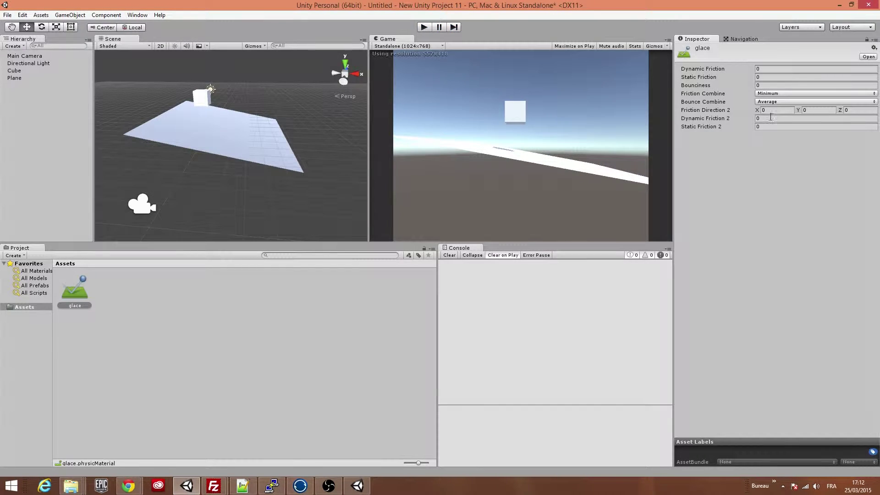
Set glace's Bounciness to 1, play-test the cube, then lower it toward the plane.
left_click(770, 85)
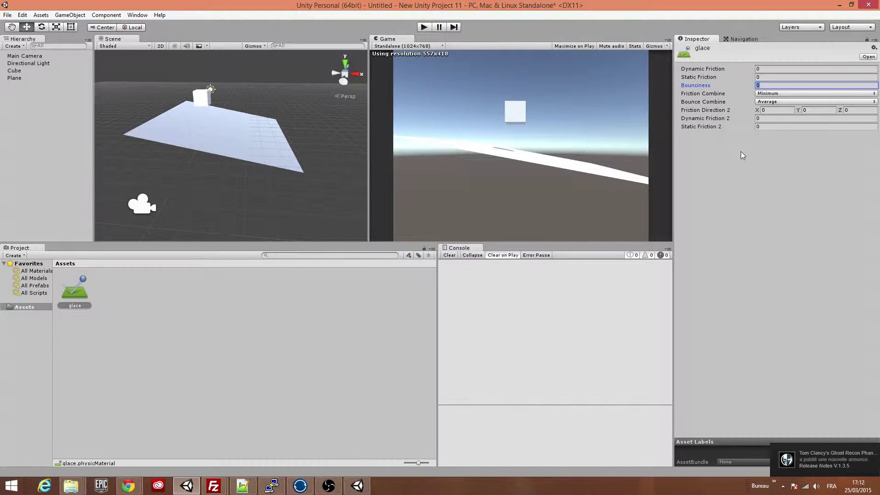
type("1")
key("Return")
left_click(714, 86)
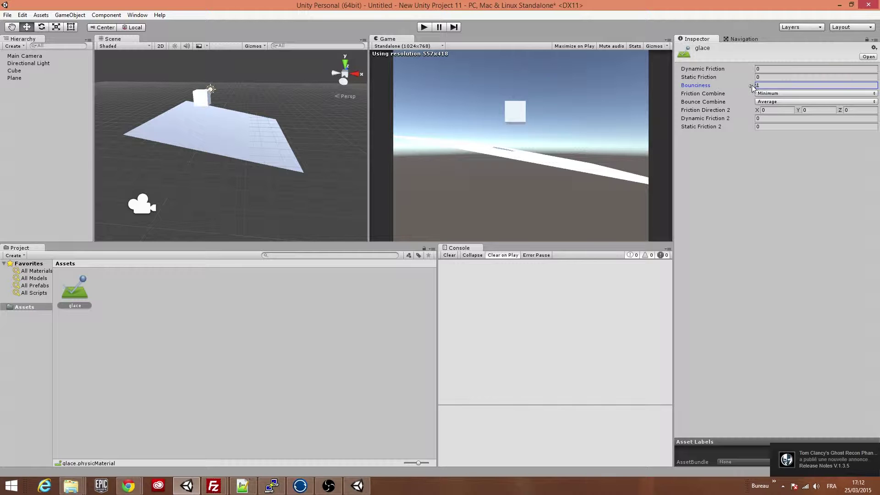
left_click(770, 205)
left_click(424, 26)
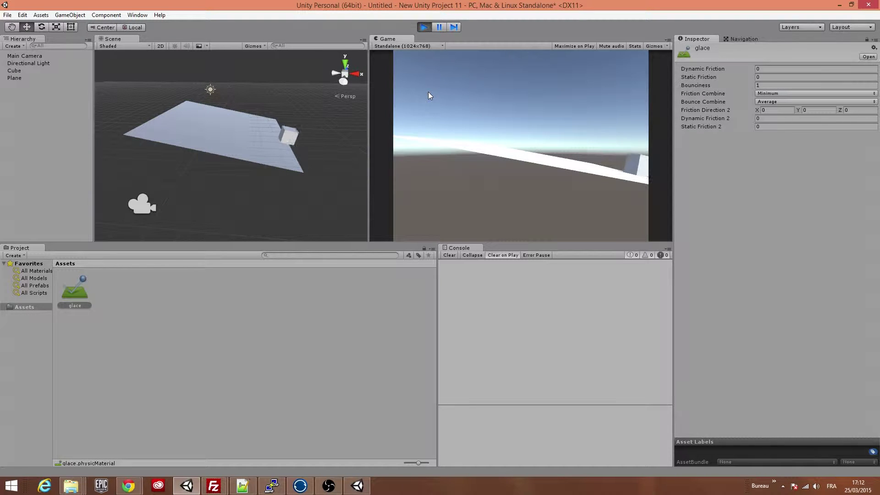
left_click(424, 27)
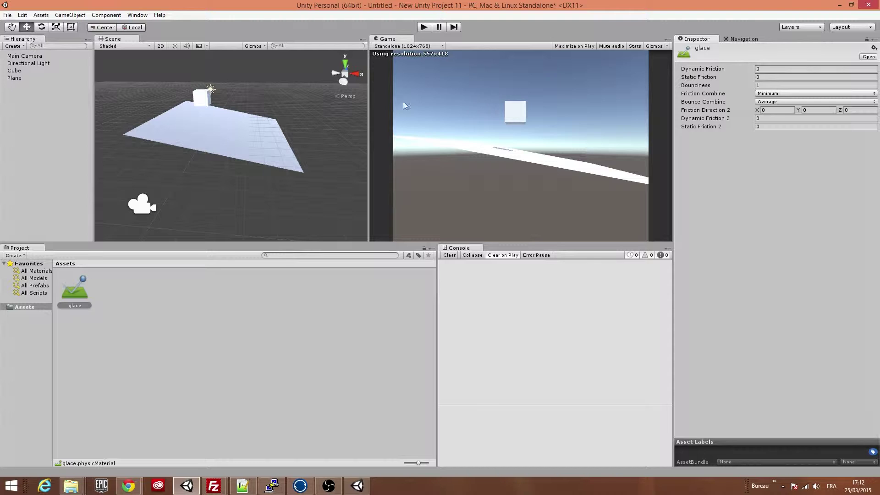
left_click(203, 94)
left_click_drag(200, 64, 203, 79)
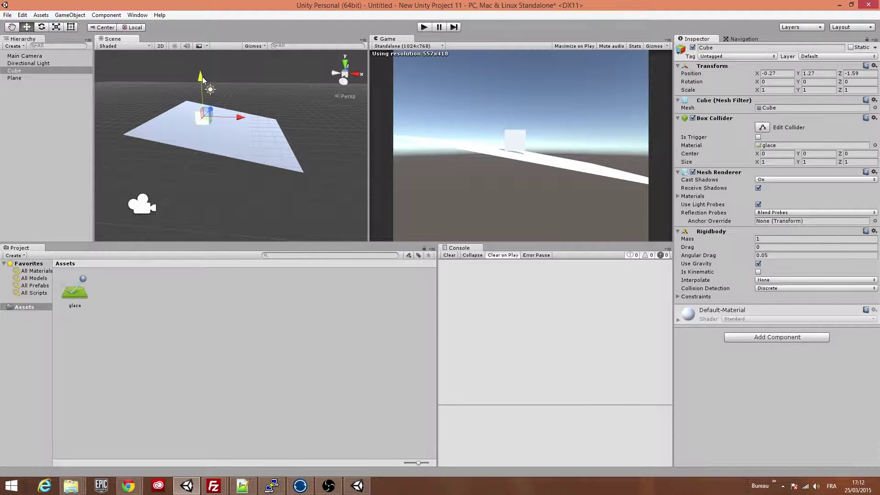
Raise the cube to Y 2.7 and play-test its bounce off the plane.
left_click_drag(203, 79, 202, 58)
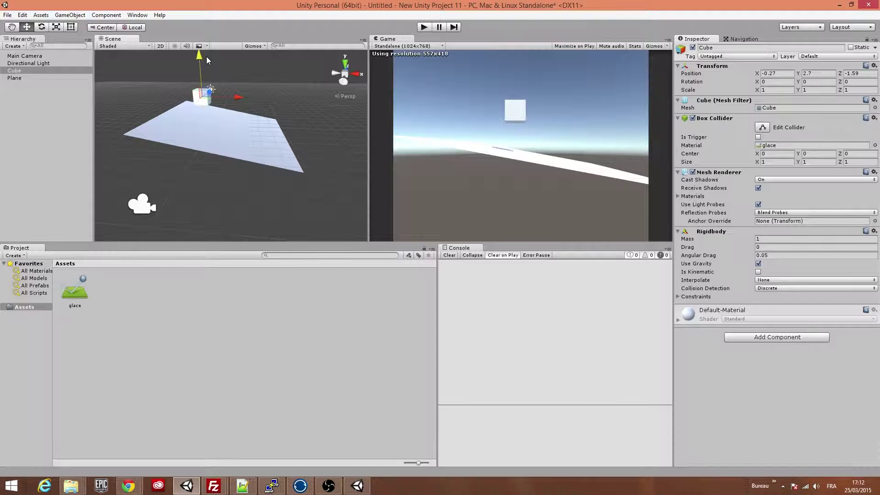
left_click(78, 286)
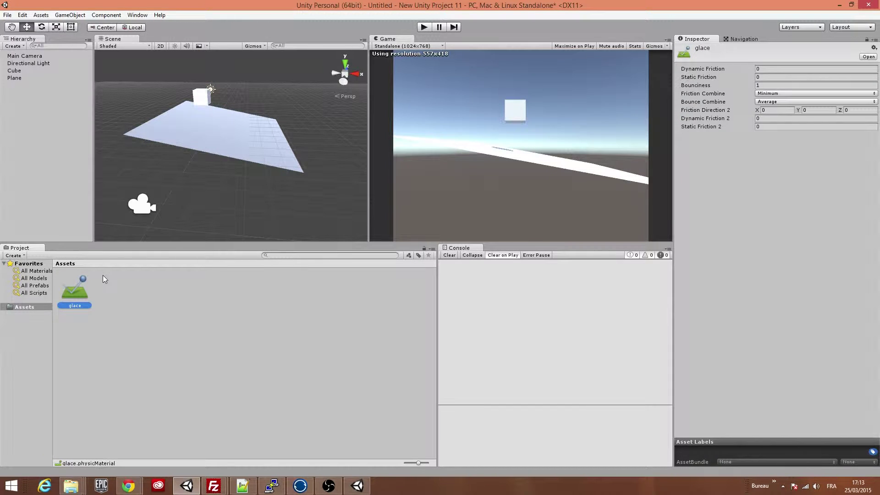
left_click(424, 27)
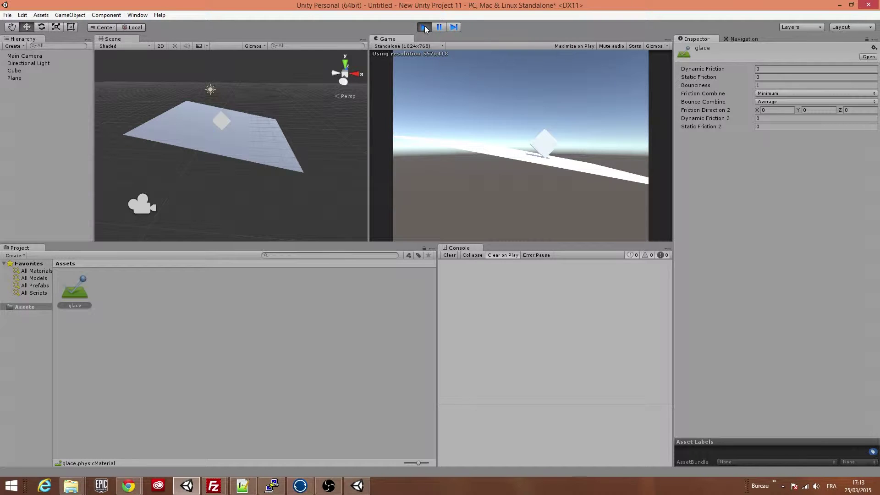
left_click(425, 26)
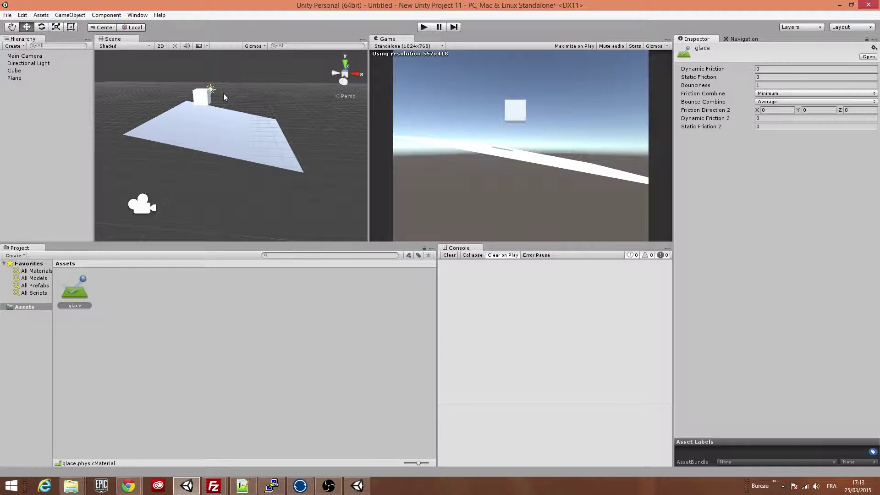
left_click(210, 95)
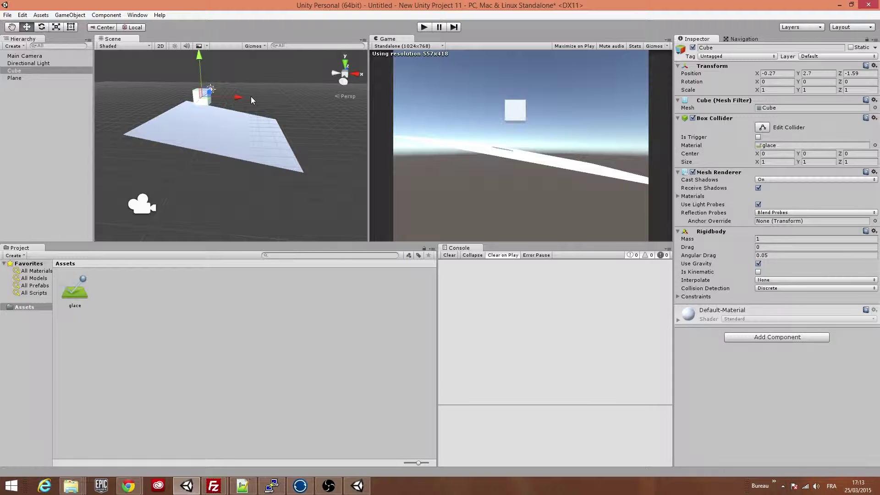
left_click(75, 289)
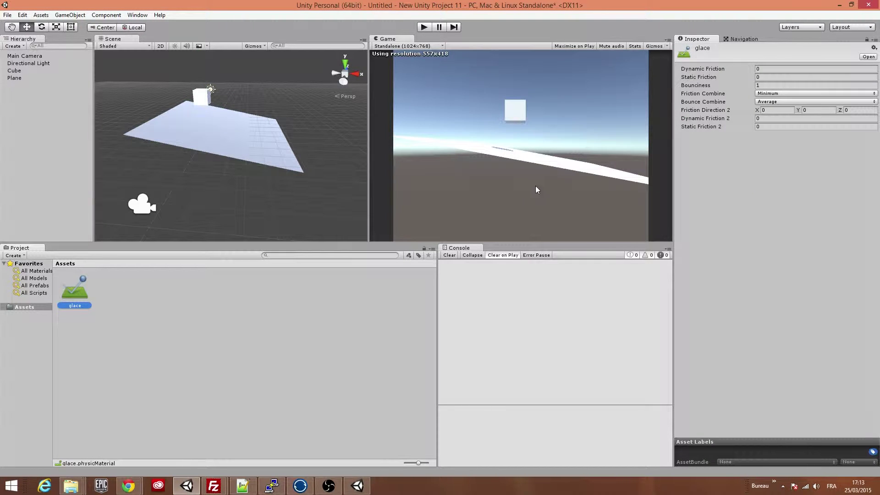
Create a second physic material, left named New Physic Material, beside glace.
right_click(230, 307)
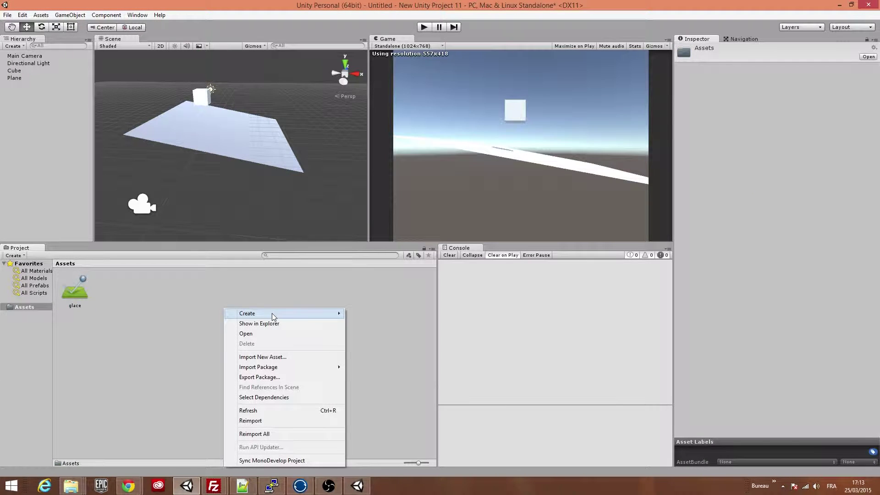
mouse_move(272, 313)
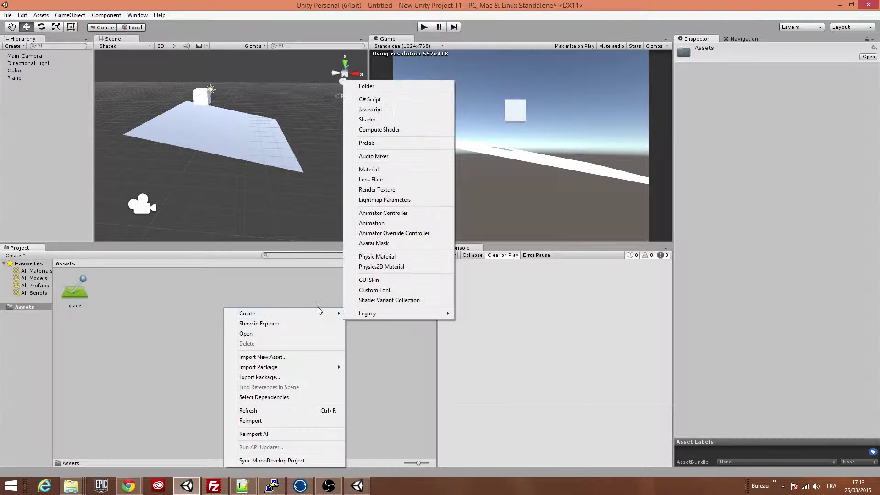
left_click(385, 257)
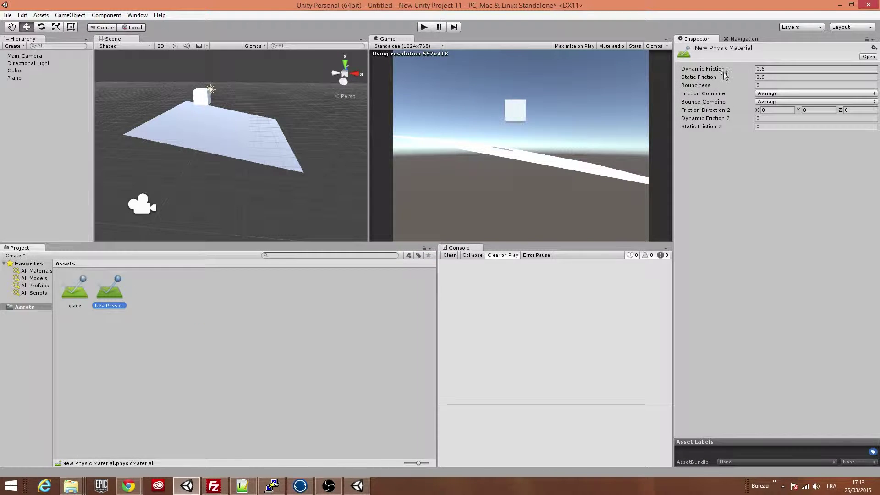
left_click(78, 278)
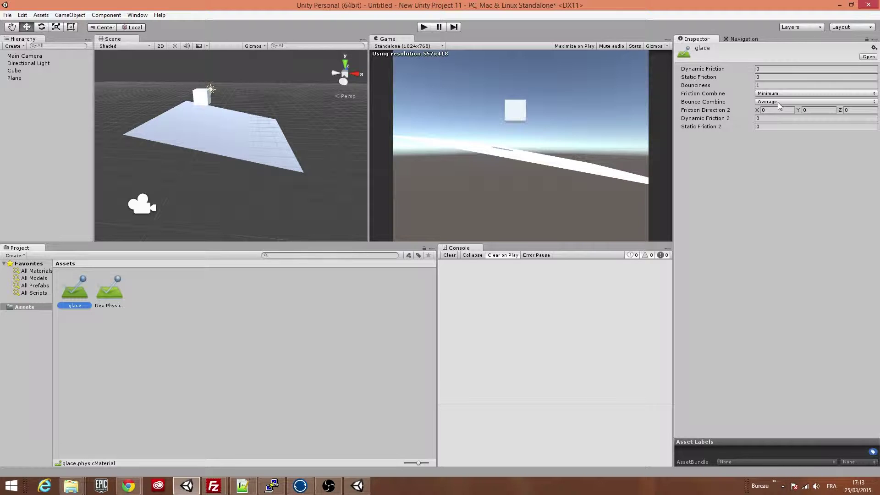
Play-test the cube with the current glace settings.
left_click(197, 107)
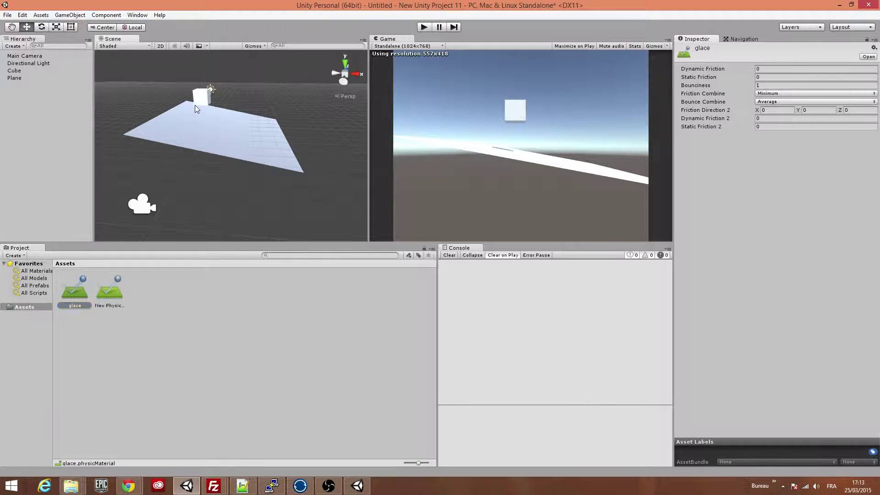
left_click(201, 97)
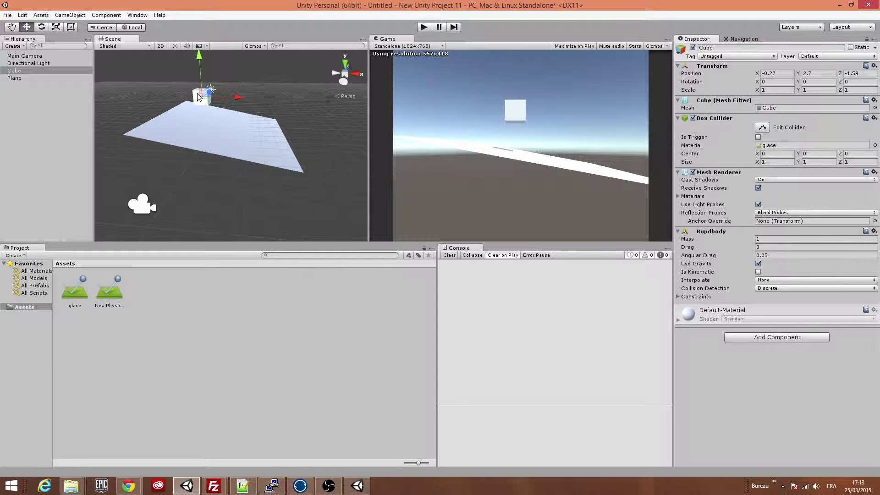
left_click(427, 27)
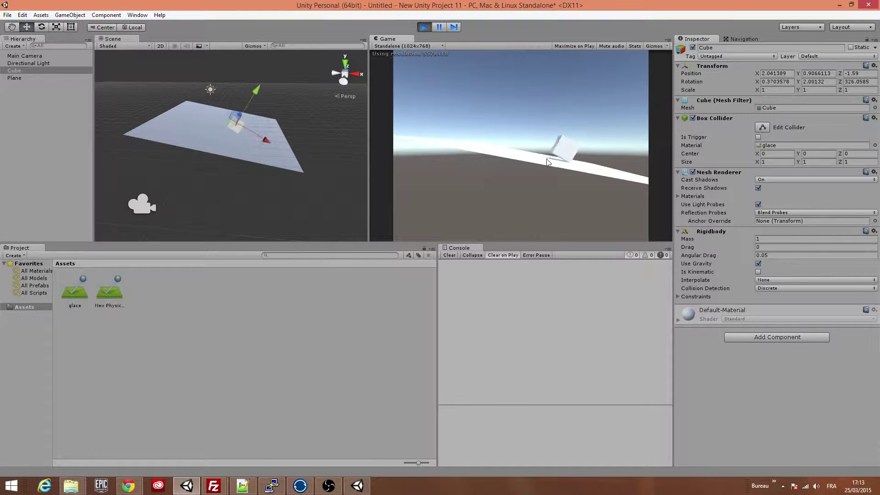
left_click(424, 26)
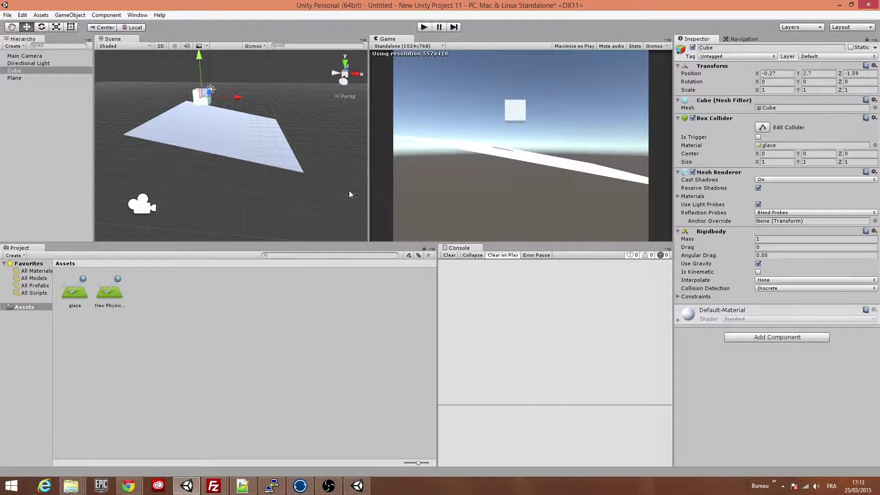
Set glace's Bounce Combine to Multiply and play-test the cube.
left_click(79, 297)
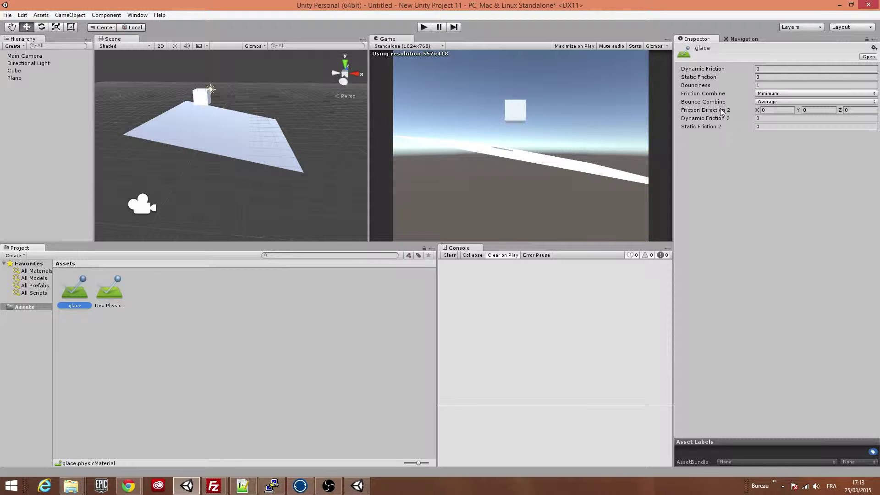
left_click(774, 102)
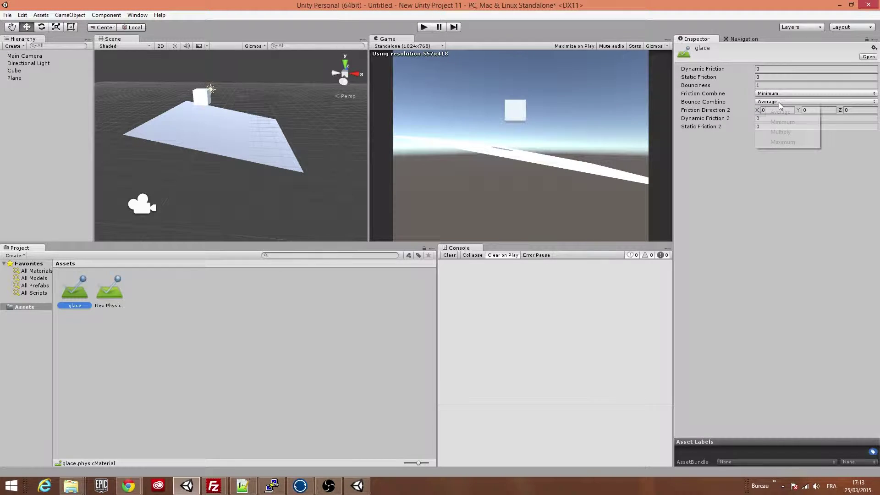
left_click(783, 133)
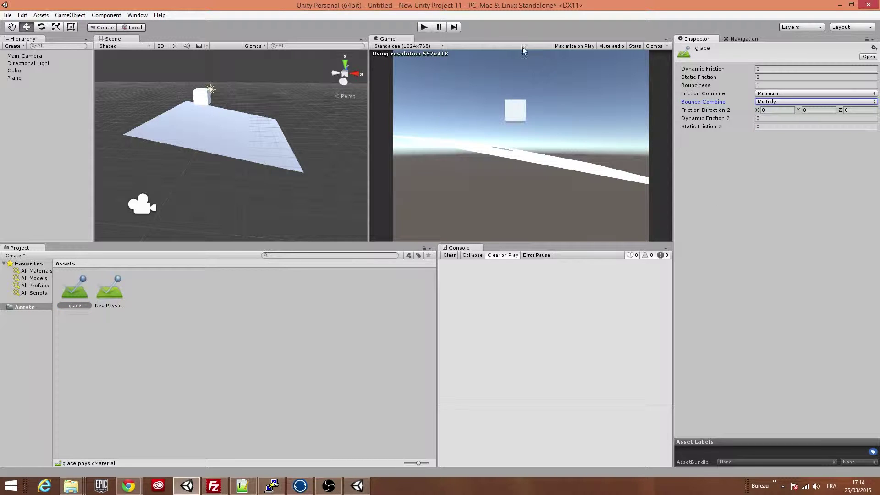
left_click(430, 29)
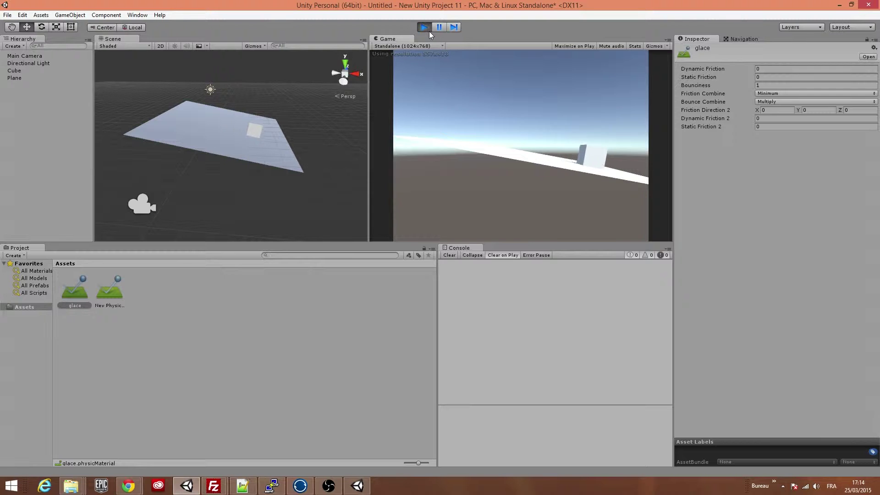
left_click(429, 31)
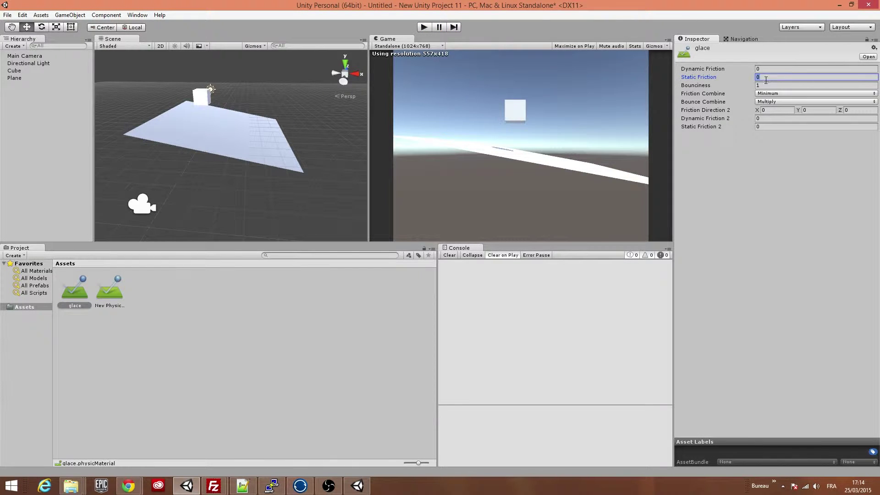
left_click(106, 291)
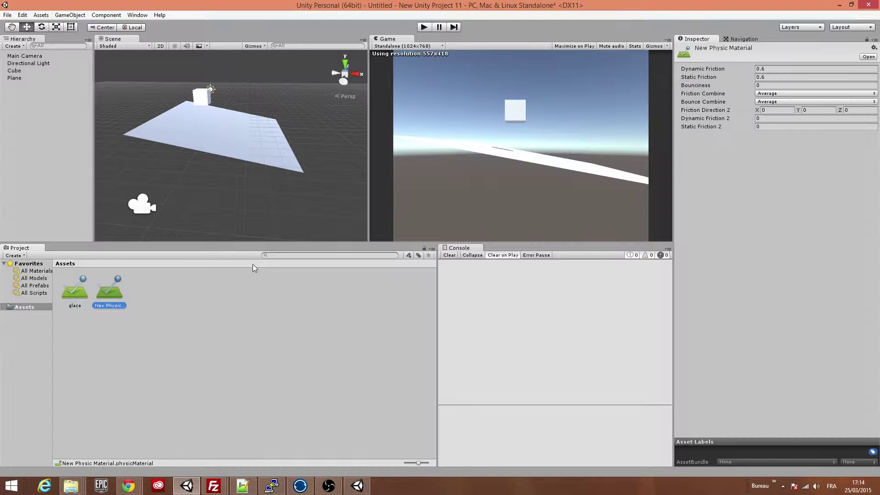
Switch glace's Bounce Combine to Maximum and play-test the cube.
left_click(76, 289)
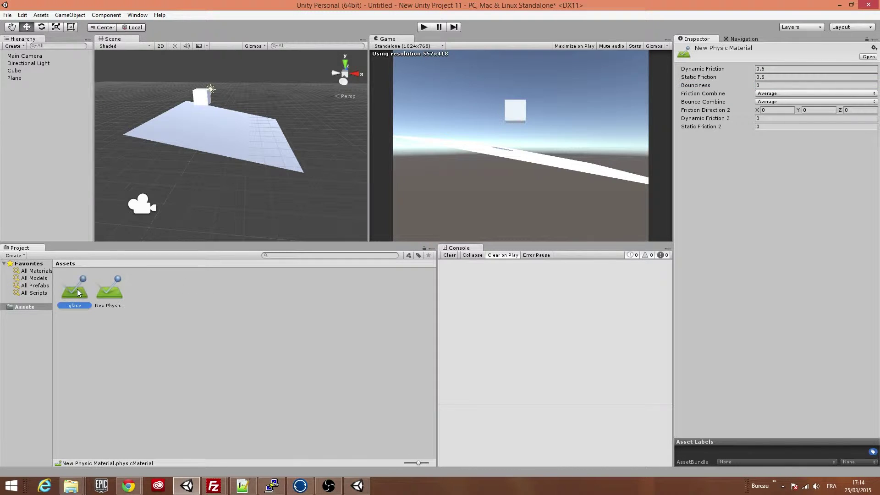
left_click(810, 102)
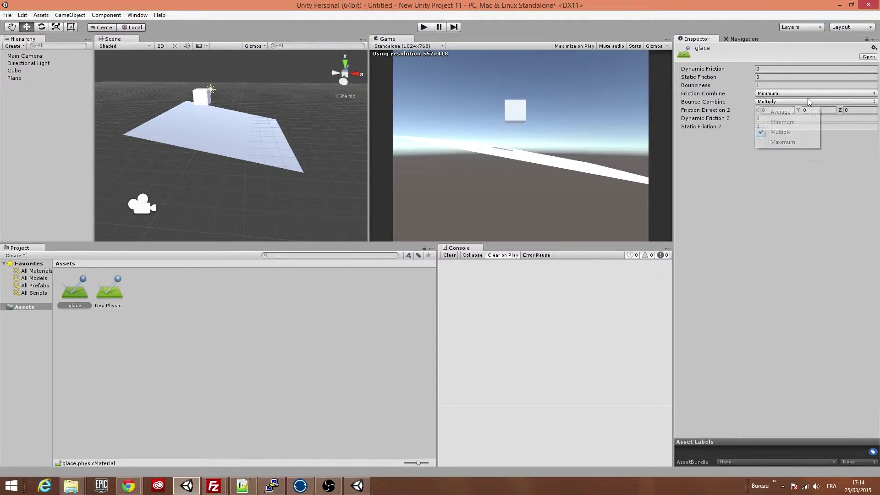
left_click(784, 142)
left_click(426, 27)
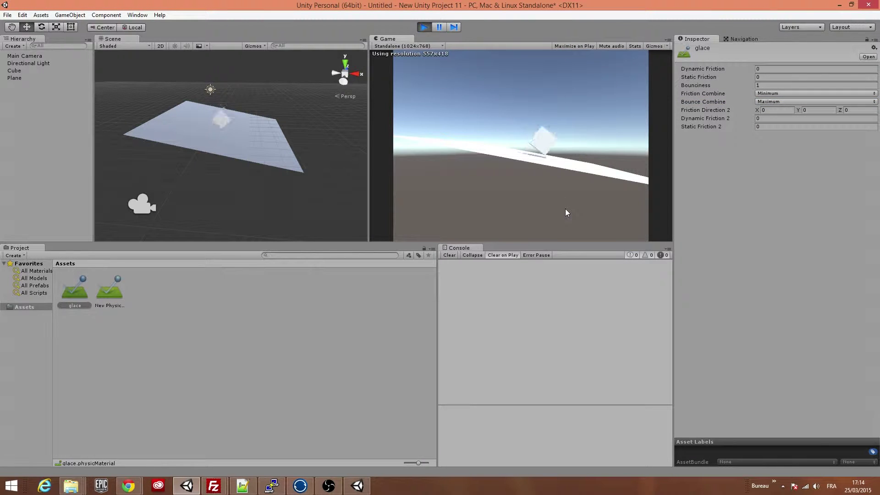
left_click(424, 27)
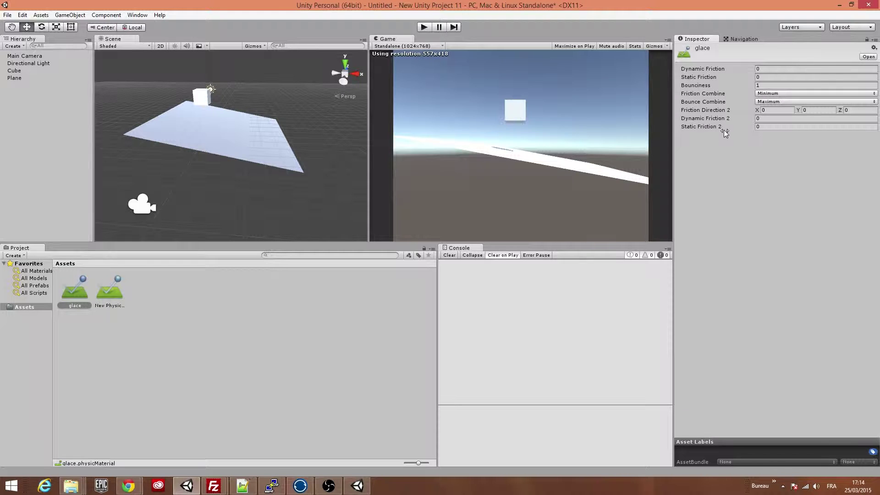
Dismiss the GameObject menu and switch to New Unity Project 6.
left_click(76, 16)
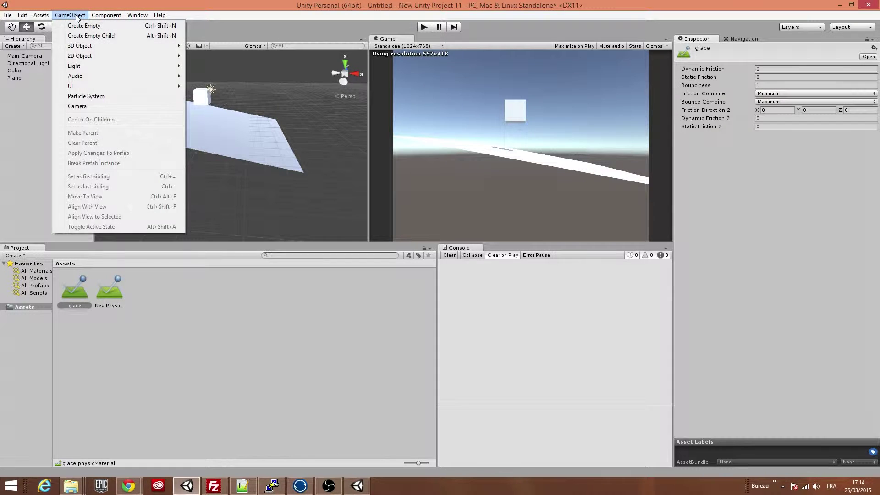
left_click(76, 18)
left_click(76, 17)
left_click(339, 13)
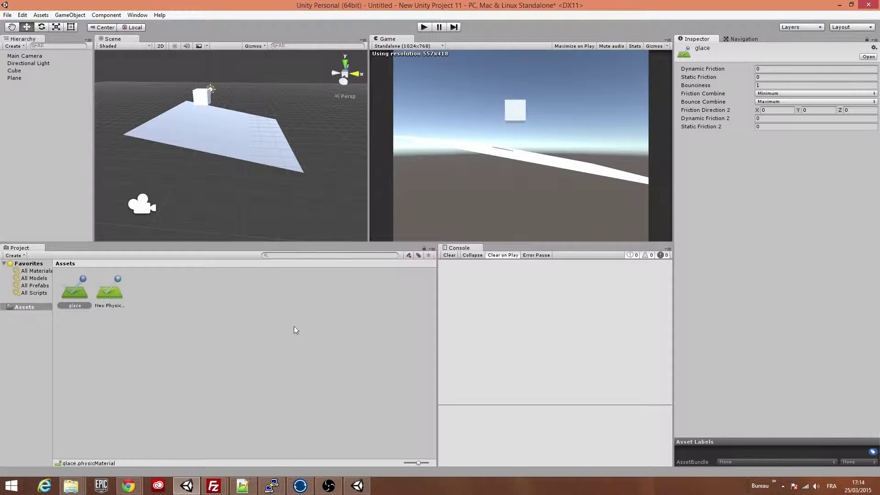
left_click(358, 485)
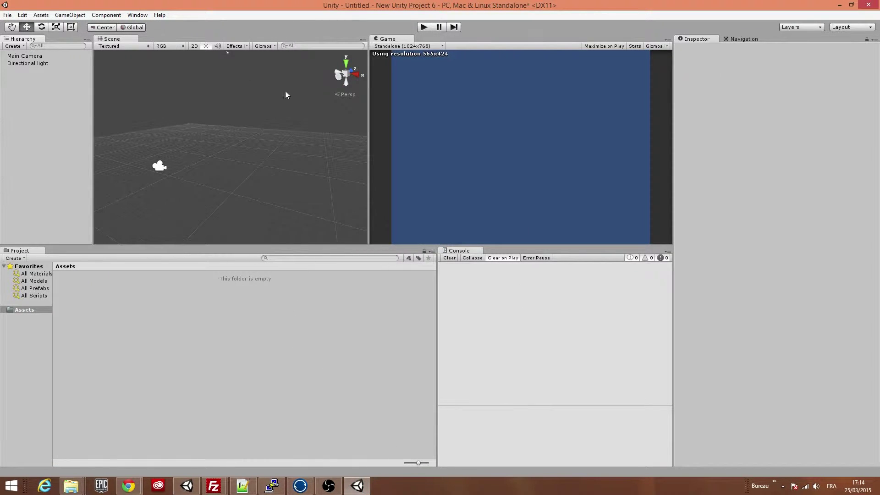
Create a Plane and set its Z rotation to -10.
left_click(70, 14)
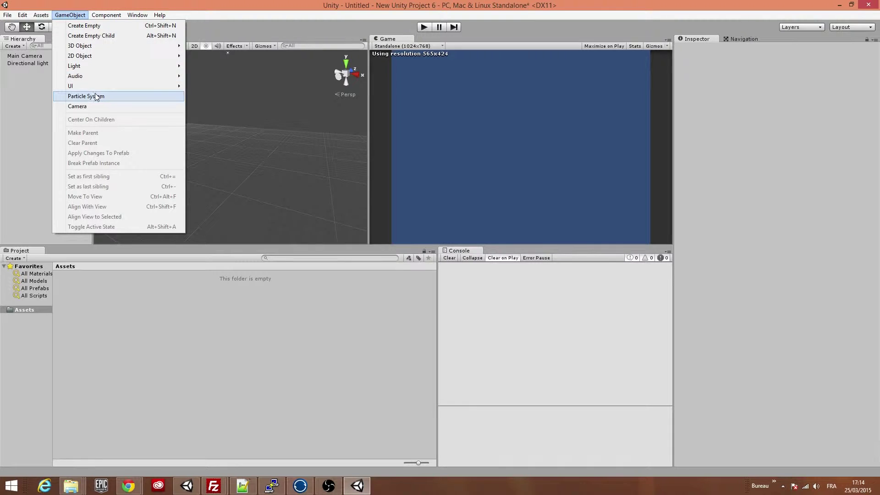
mouse_move(138, 48)
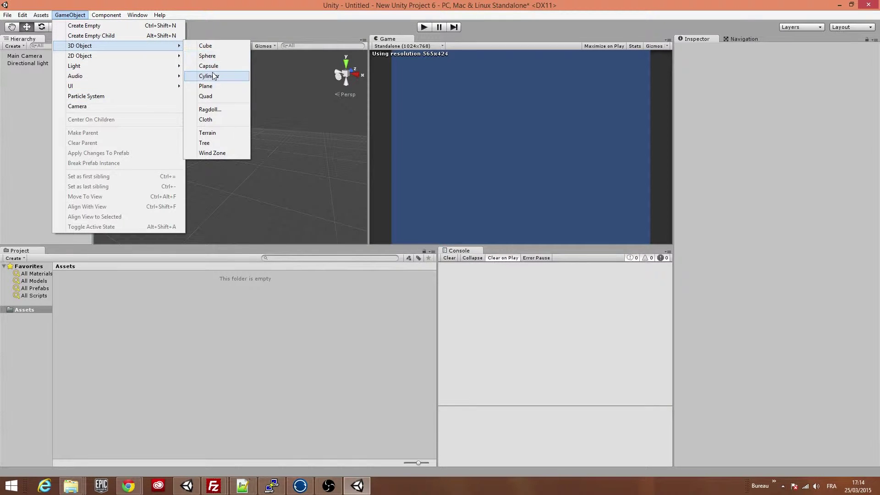
left_click(209, 86)
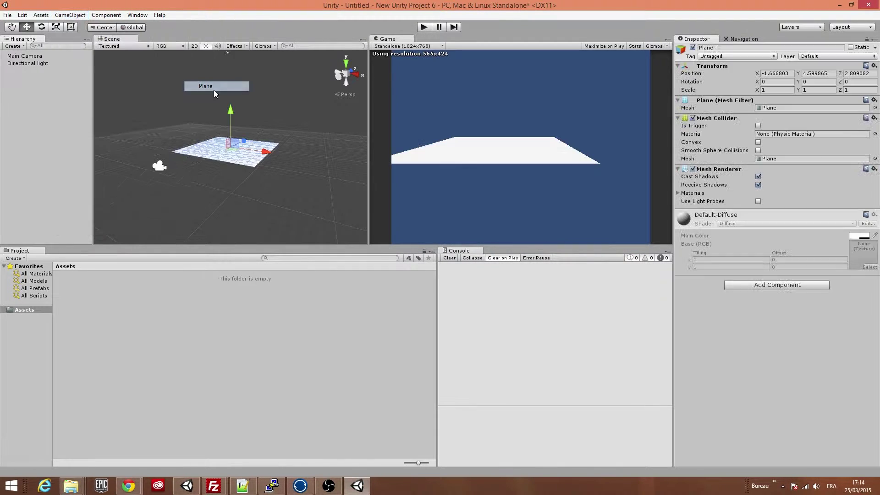
key("e")
mouse_move(251, 134)
left_mouse_down()
mouse_move(261, 129)
mouse_move(257, 138)
left_mouse_up()
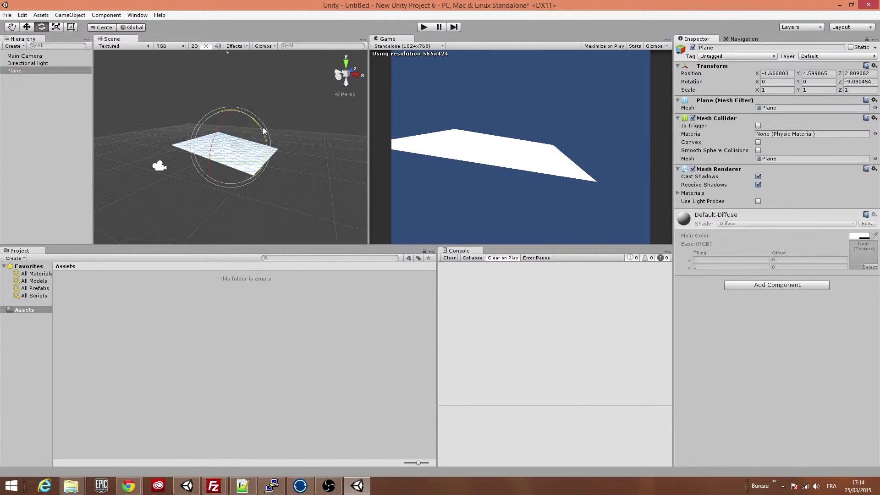
left_click(846, 81)
type("-10")
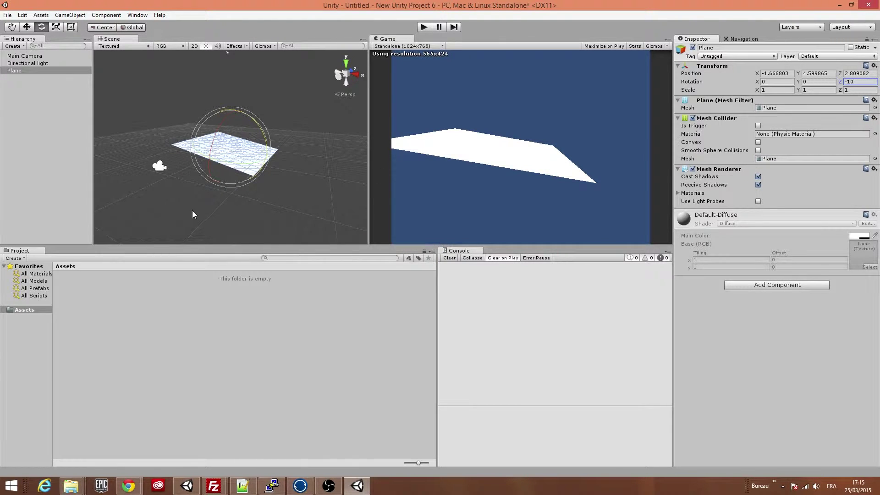
middle_click_drag(193, 214, 196, 187)
Duplicate the plane without saving the scene and slide the copy to the right.
key("w")
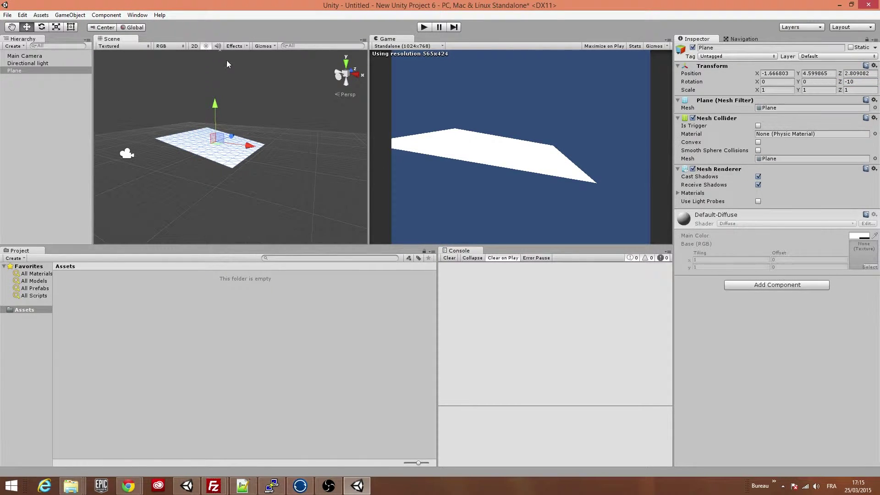
key("ctrl+s")
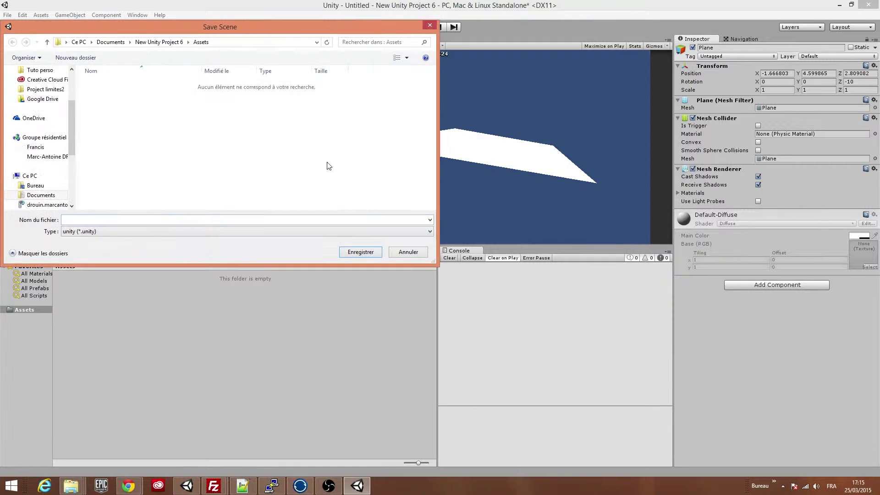
left_click(413, 253)
key("ctrl+d")
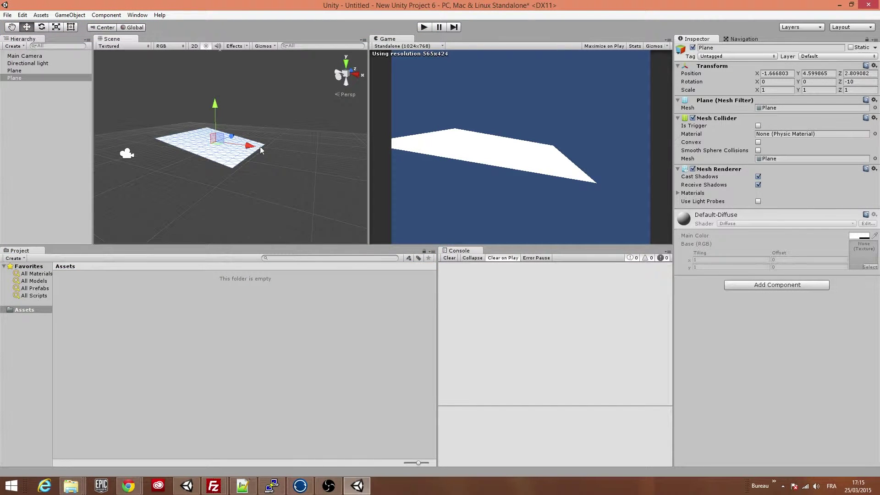
left_click_drag(218, 152, 324, 164)
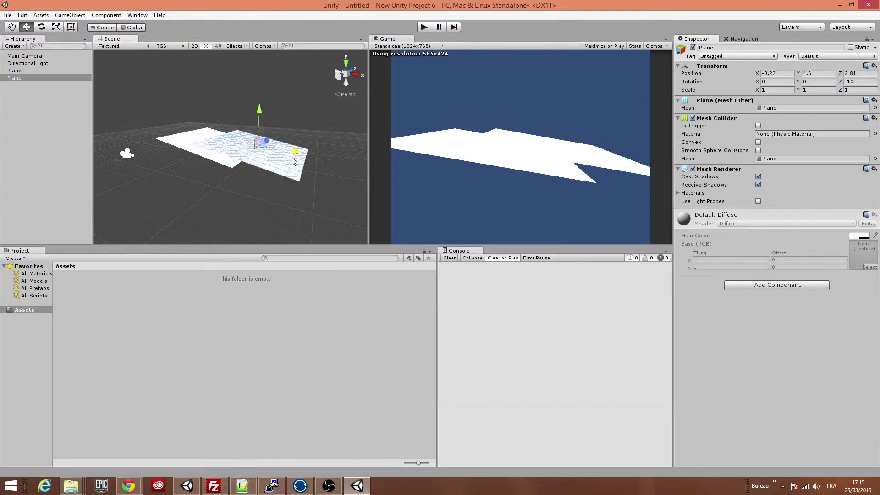
Reposition both planes, then change the copy's tilt from Z -10 to X -10.
left_click(188, 138)
left_click(320, 161, "shift")
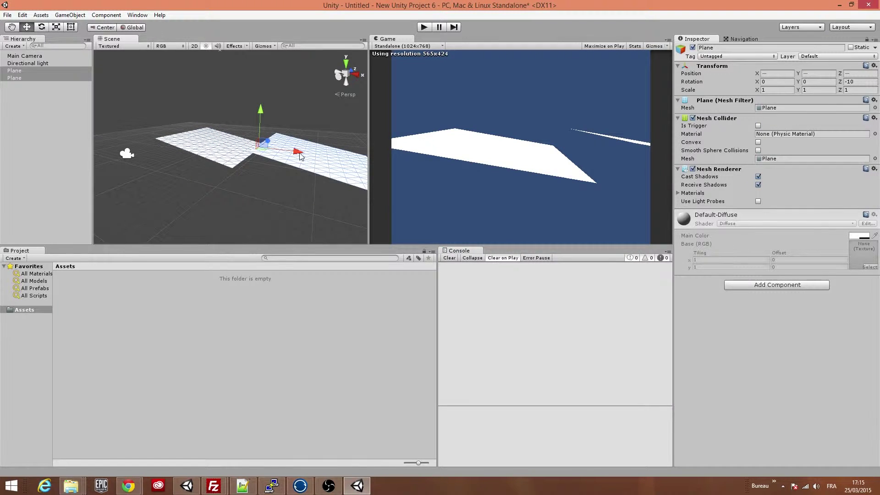
left_click_drag(306, 157, 320, 169)
left_click(319, 169)
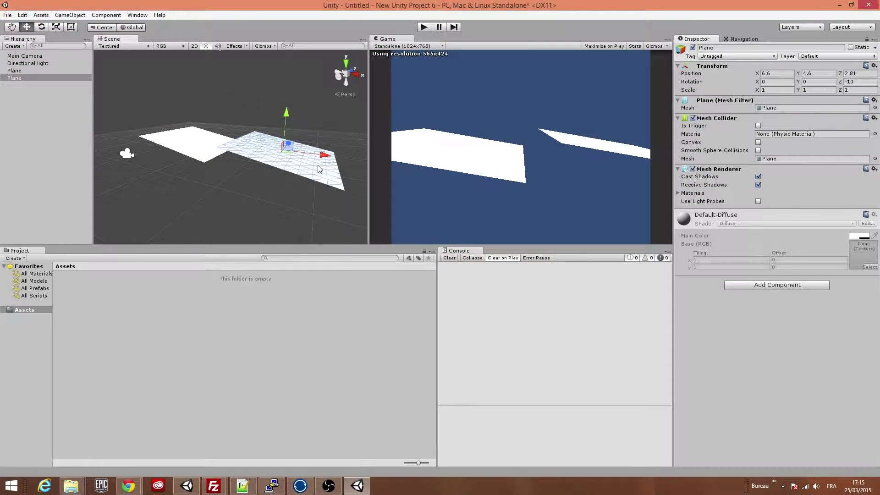
left_click(861, 81)
key("BackSpace")
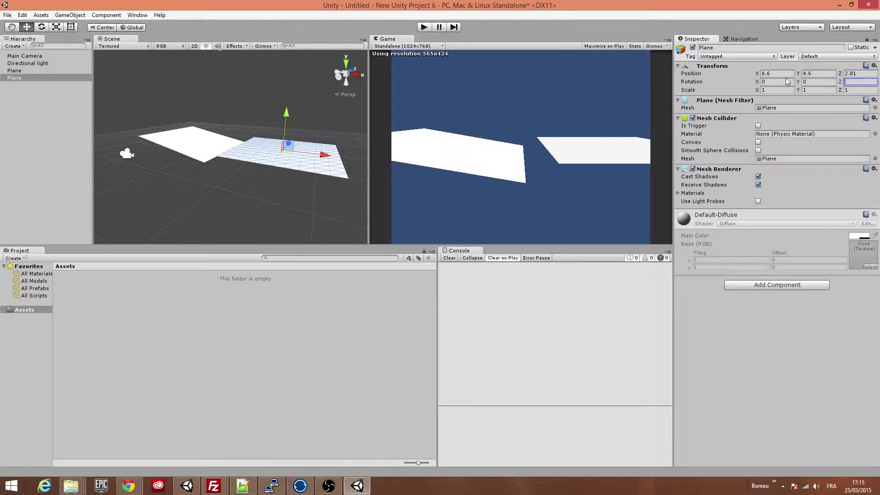
key("Return")
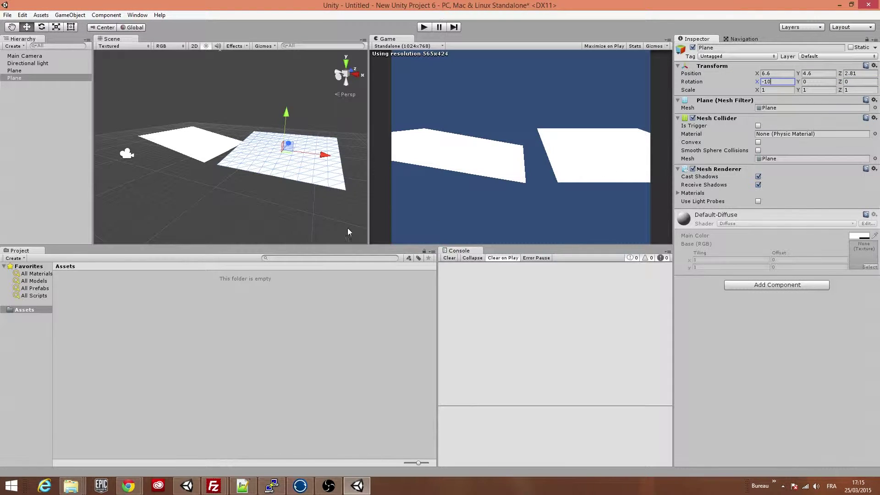
left_click(264, 223)
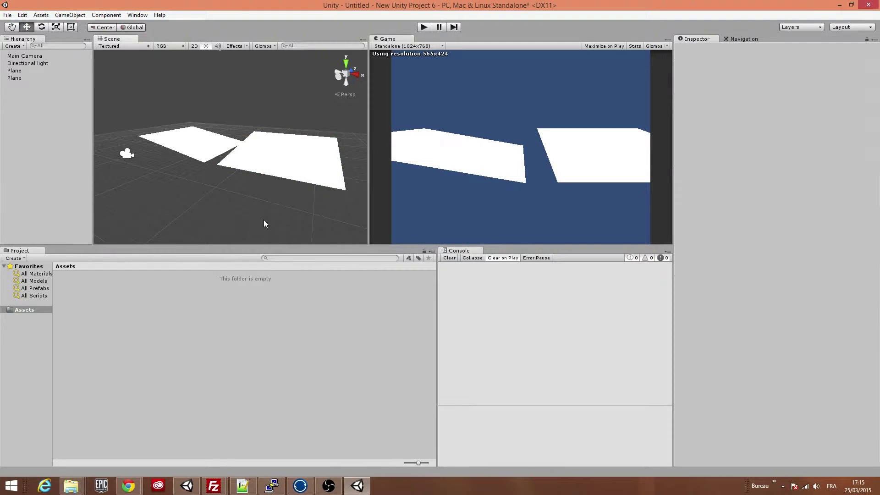
Create a Cube, raise it above the first tilted plane, and add a Rigidbody.
left_click(70, 14)
mouse_move(174, 46)
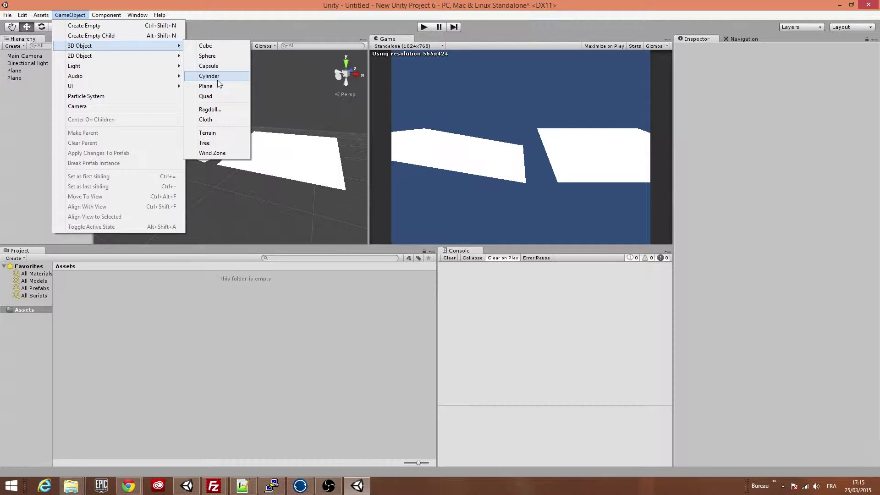
left_click(205, 46)
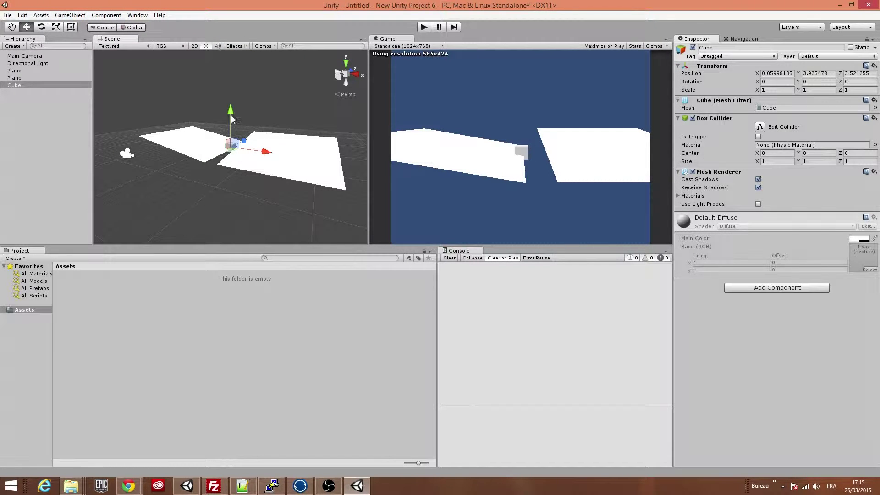
left_click_drag(256, 146, 217, 128)
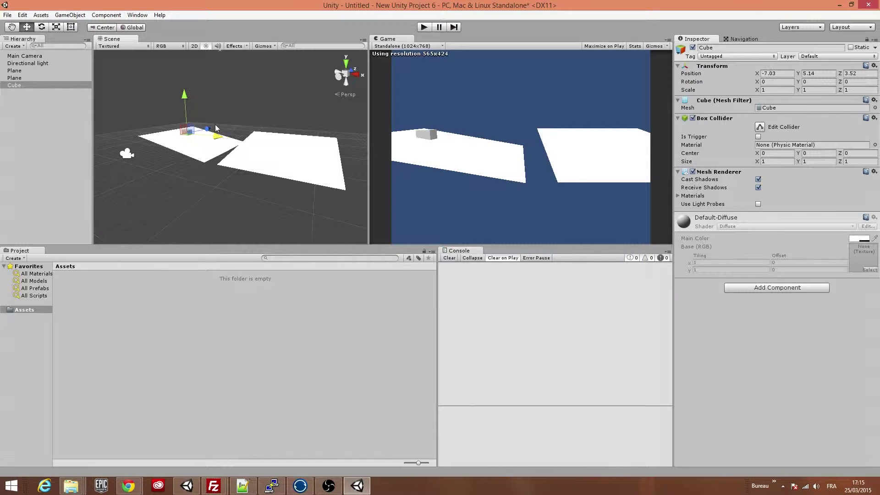
left_click_drag(189, 95, 185, 88)
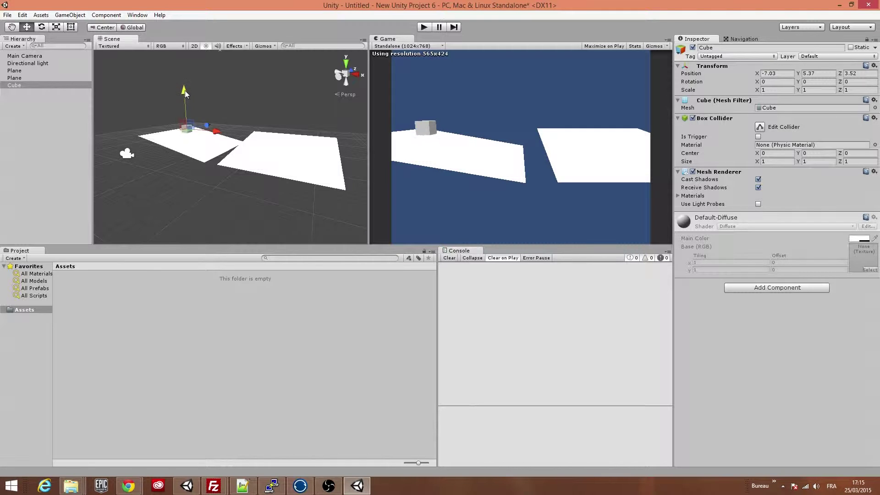
left_click(776, 288)
left_click(759, 323)
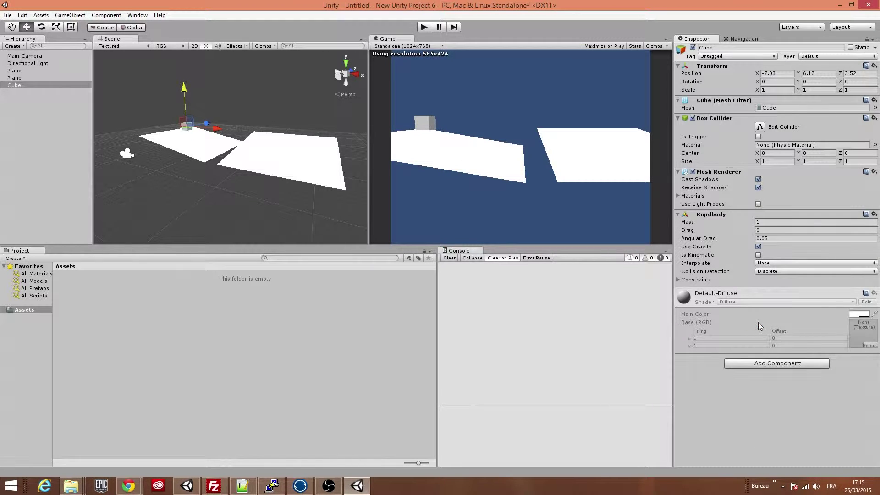
Create a new Physic Material in Assets named 'glace'.
left_click(241, 275)
right_click(191, 323)
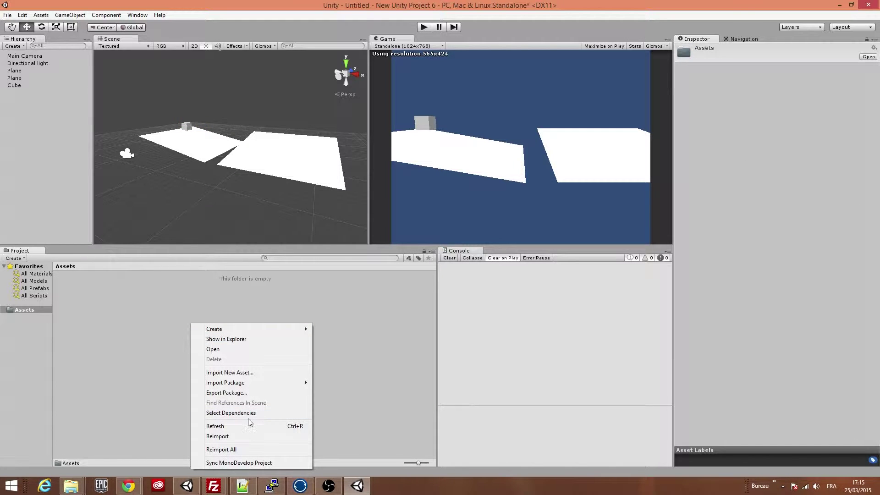
mouse_move(268, 333)
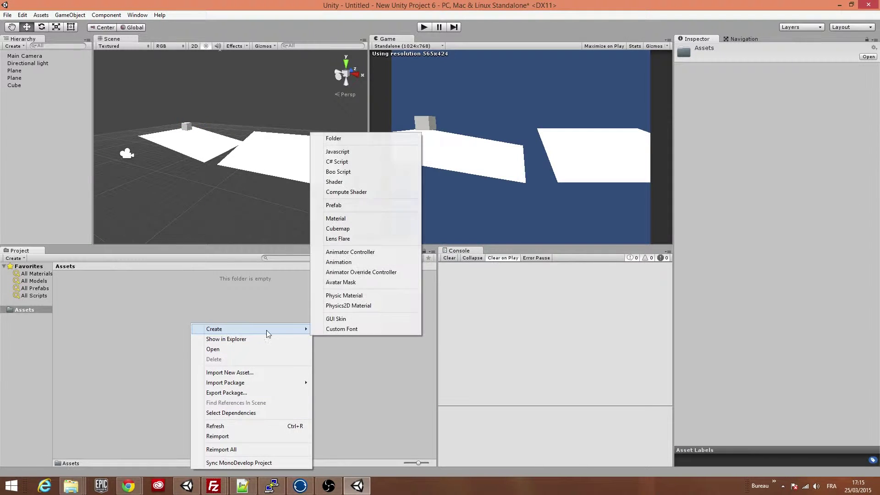
left_click(344, 295)
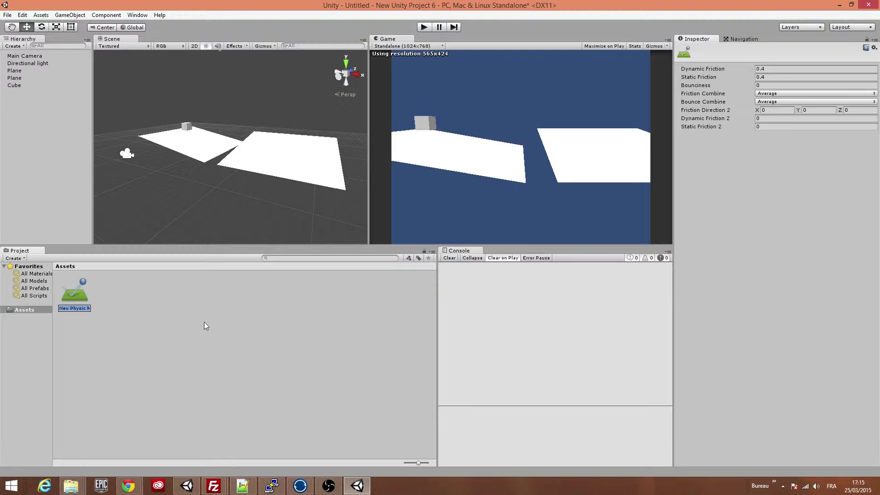
type("glace")
key("Return")
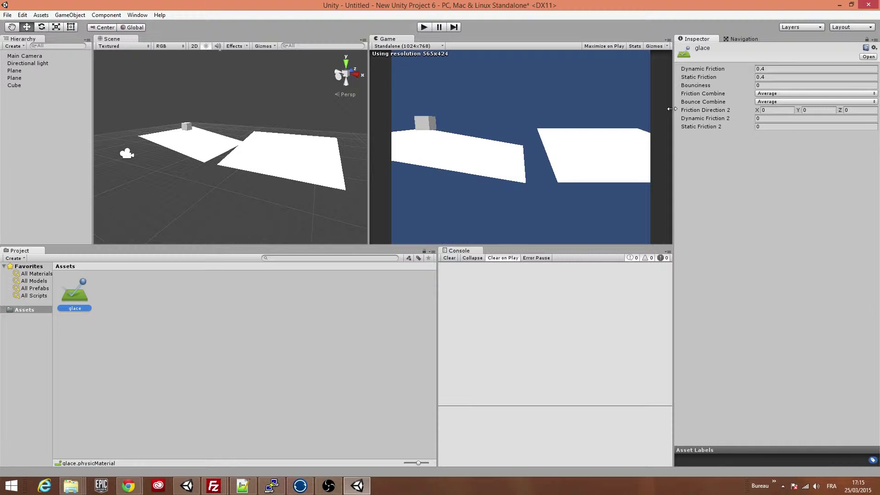
Set glace's Dynamic and Static Friction to 0.05 and Friction Combine to Minimum.
left_click(774, 69)
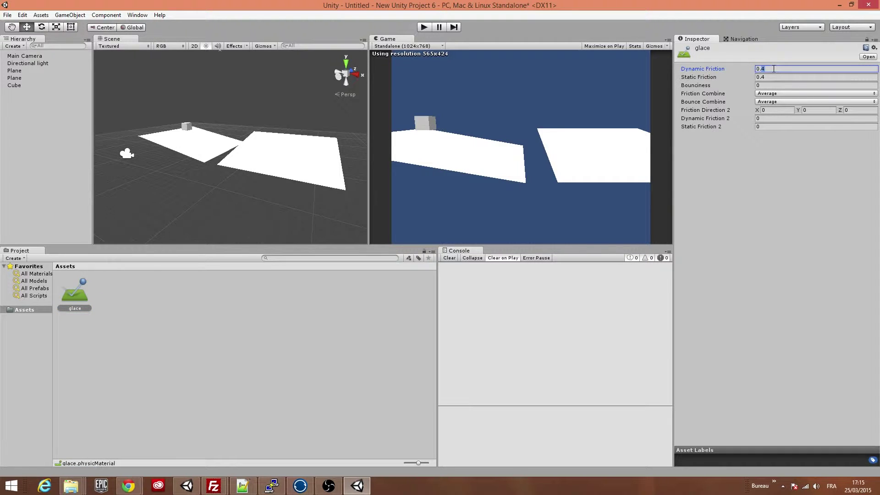
type("0.05")
left_click(759, 77)
type("0.05")
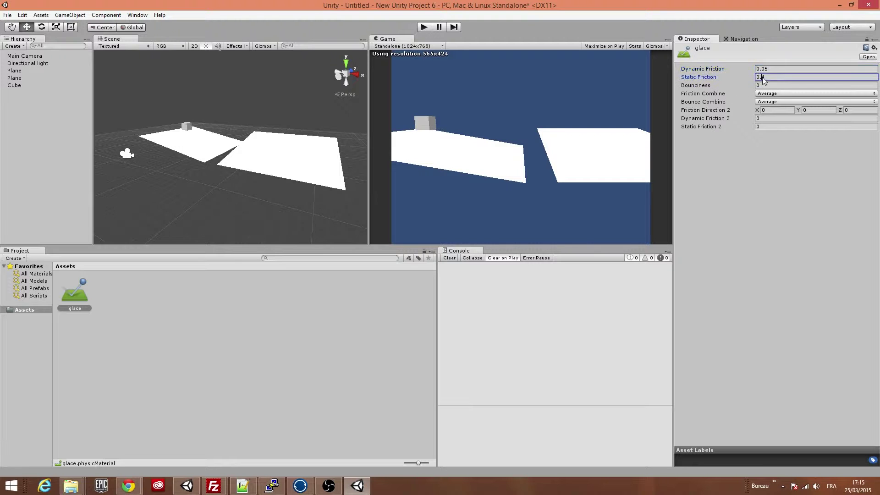
left_click(784, 93)
left_click(782, 102)
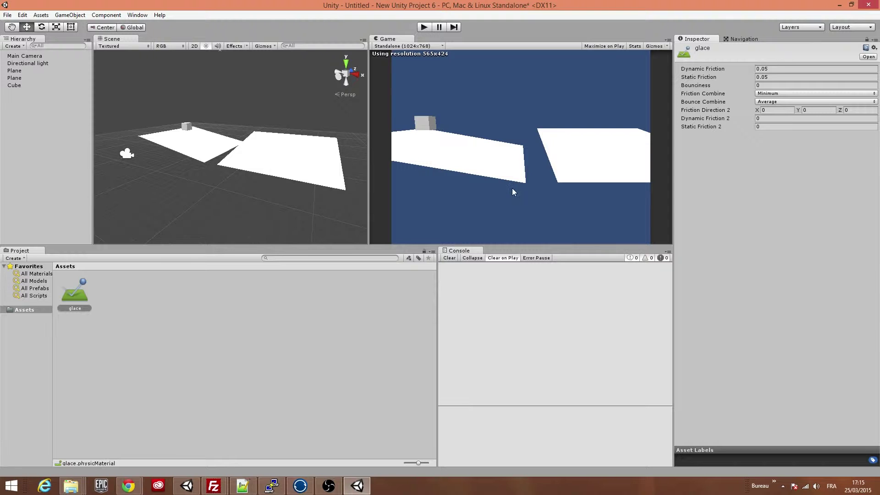
Duplicate the cube over the right plane and assign glace to both cubes' Box Colliders.
left_click(23, 84)
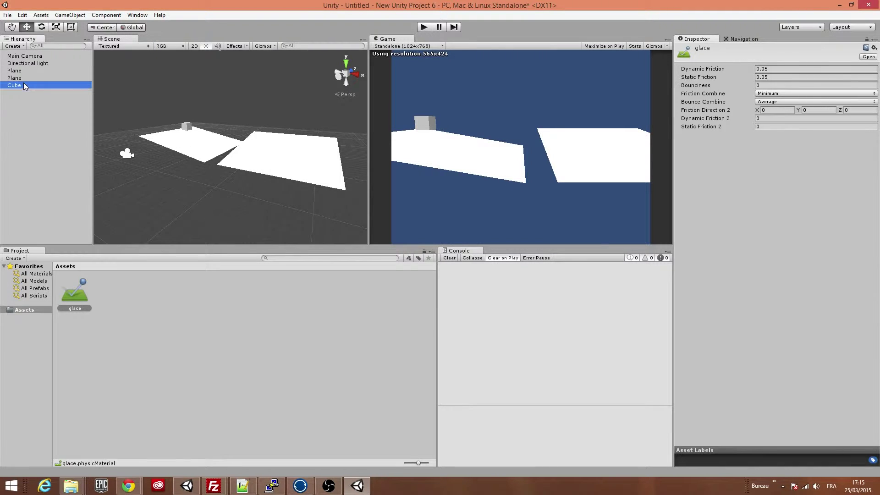
key("ctrl+d")
left_click_drag(217, 132, 322, 137)
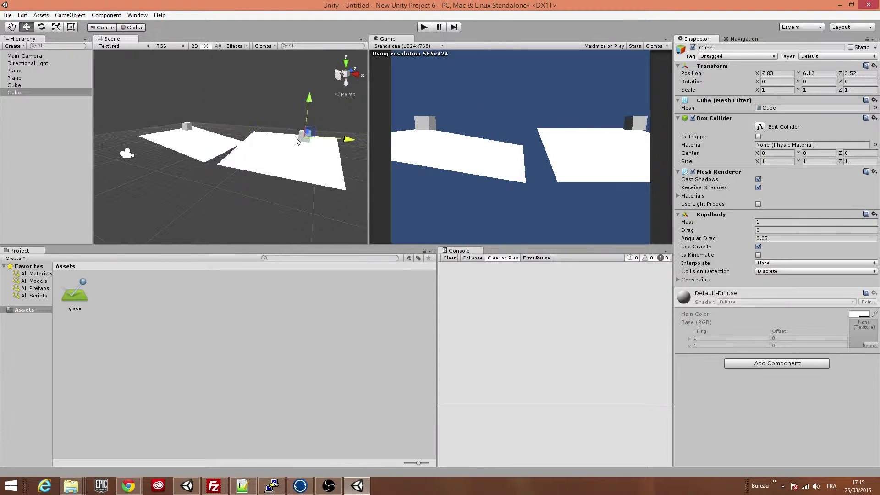
left_click_drag(76, 293, 812, 145)
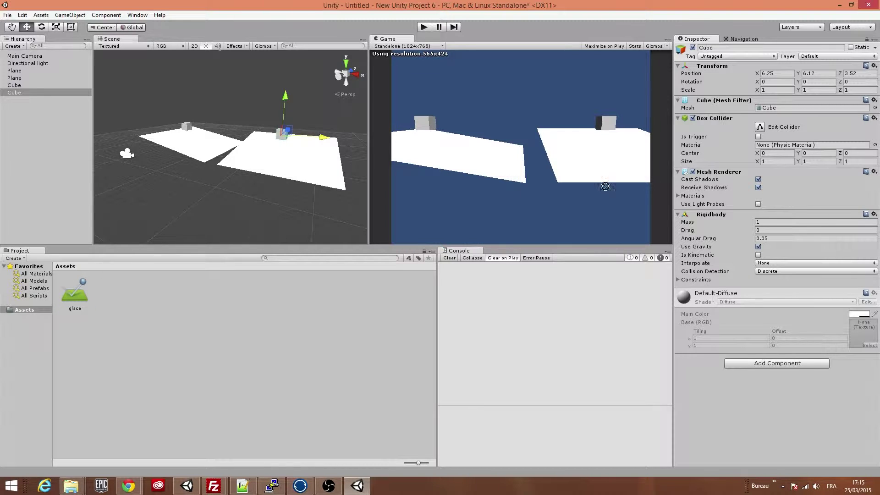
left_click(182, 130)
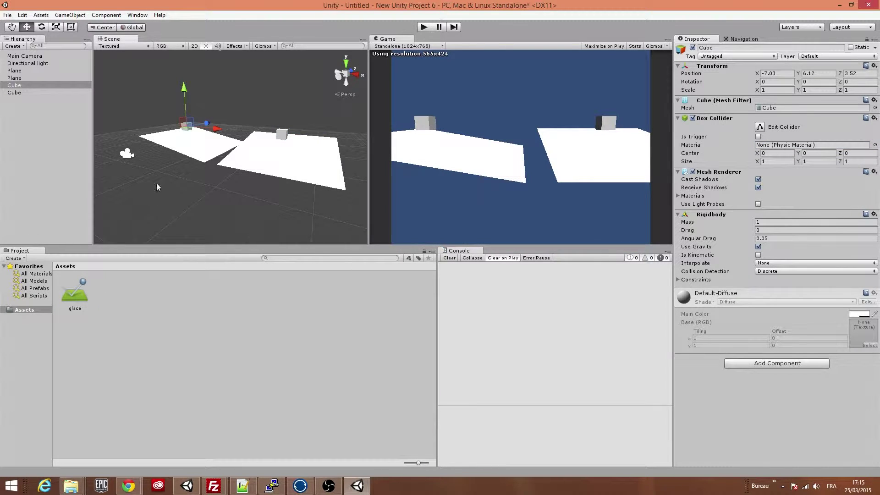
left_click_drag(75, 293, 812, 149)
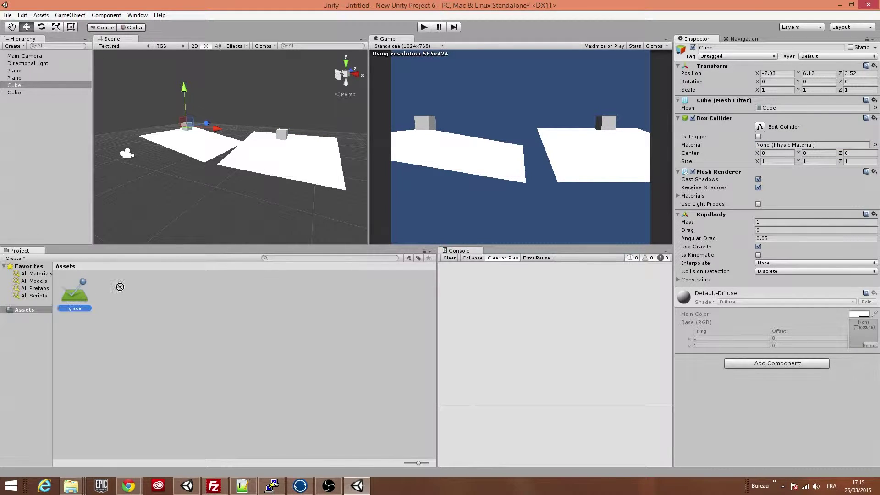
Run a brief play test of the sliding cubes, then stop it.
left_click(423, 27)
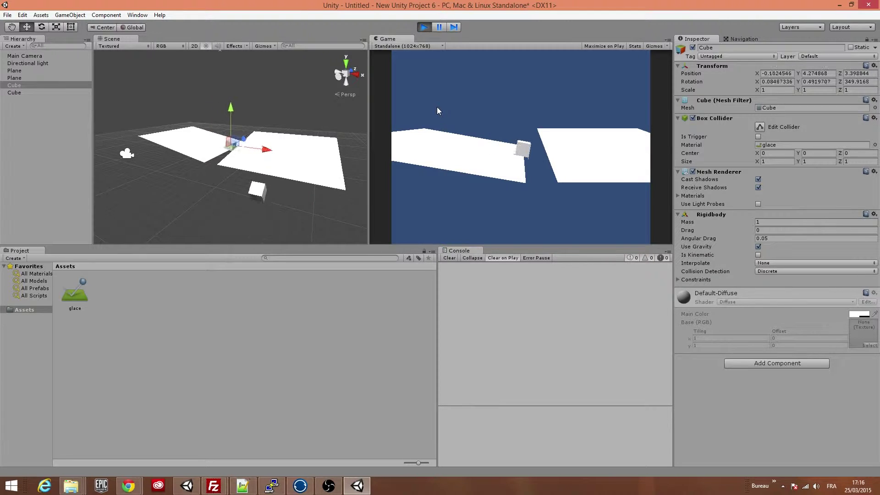
left_click(423, 27)
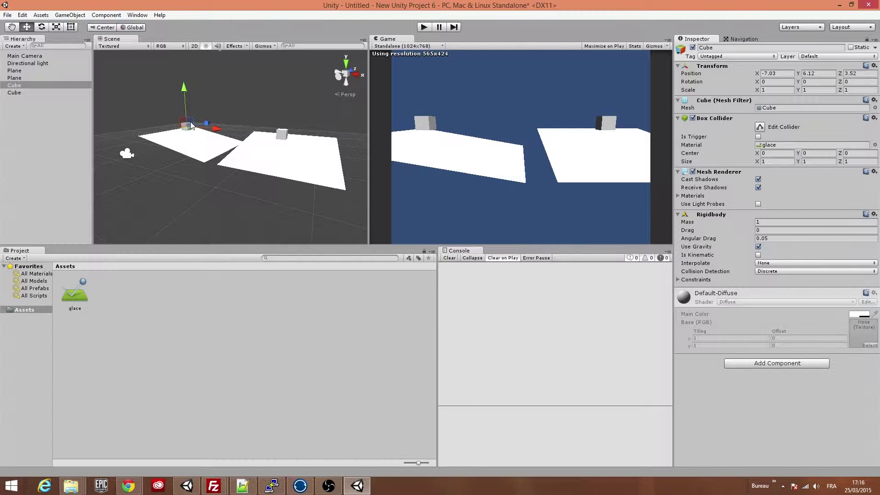
left_click(285, 137)
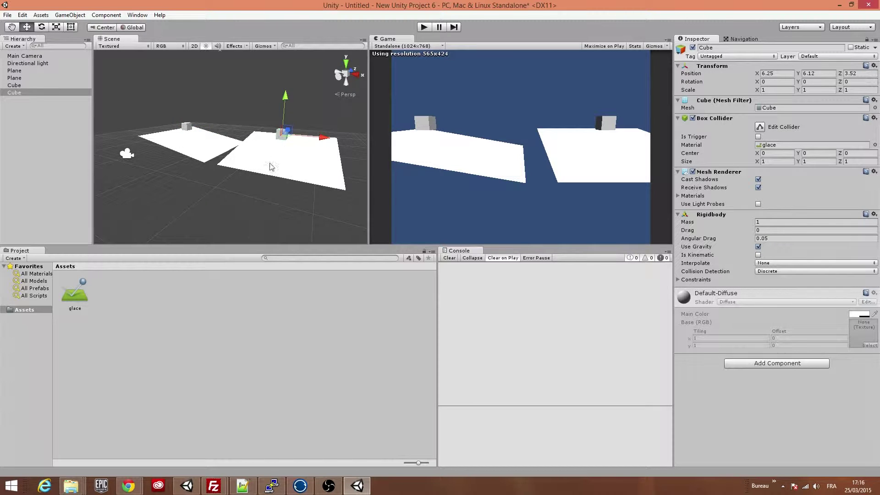
Open the glace material and set Friction Direction 2 to X 1.
left_click(157, 333)
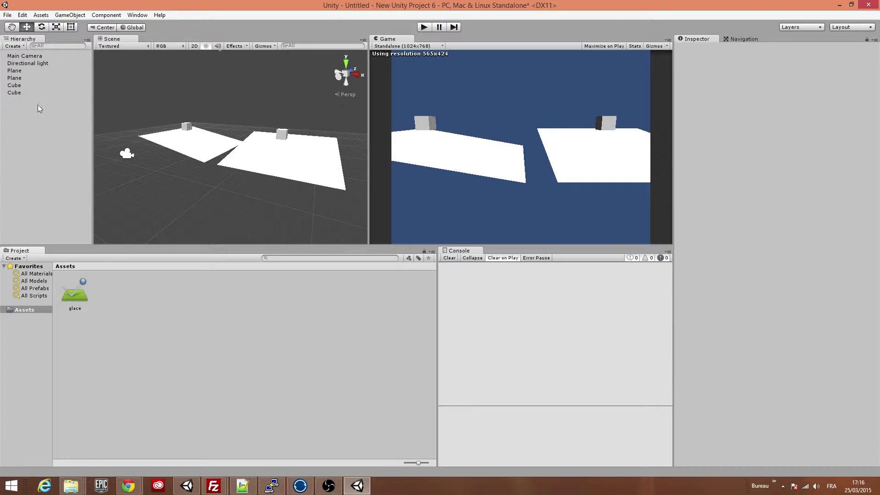
left_click(24, 92)
left_click(20, 78)
left_click(21, 85)
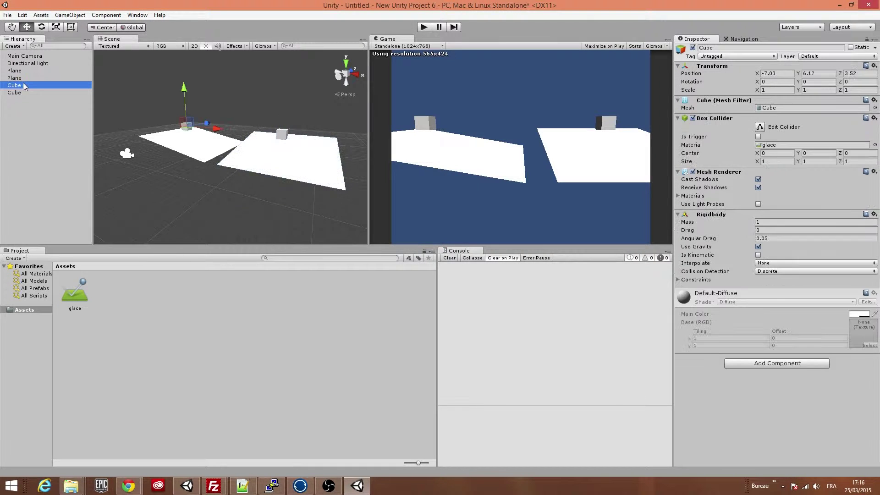
left_click(75, 293)
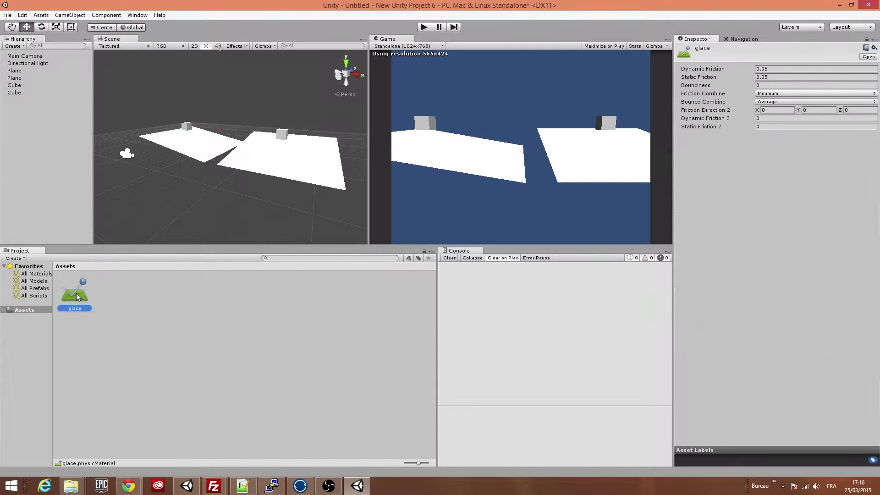
left_click(767, 110)
left_click(822, 113)
type("1")
Set glace's Dynamic Friction 2 and Static Friction 2 to 50, then start playing.
left_click(281, 135)
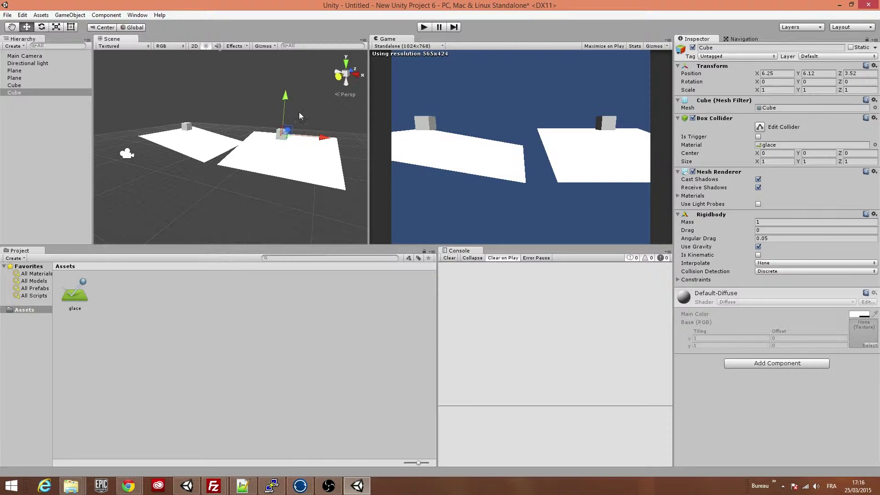
left_click(91, 305)
left_click(827, 109)
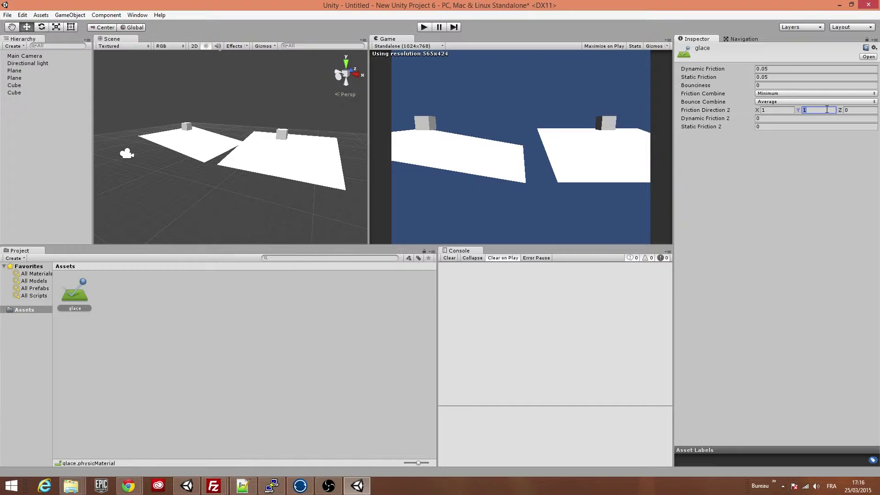
left_click(800, 117)
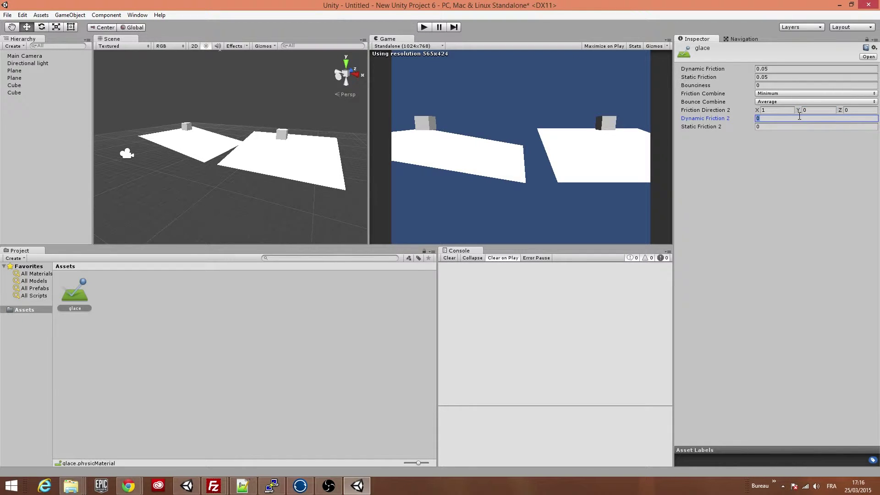
type("50")
left_click(781, 127)
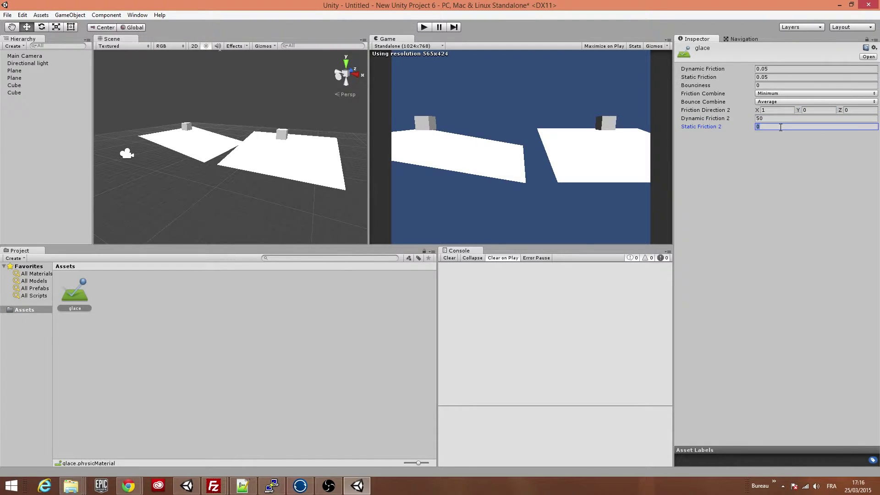
type("50")
left_click(747, 160)
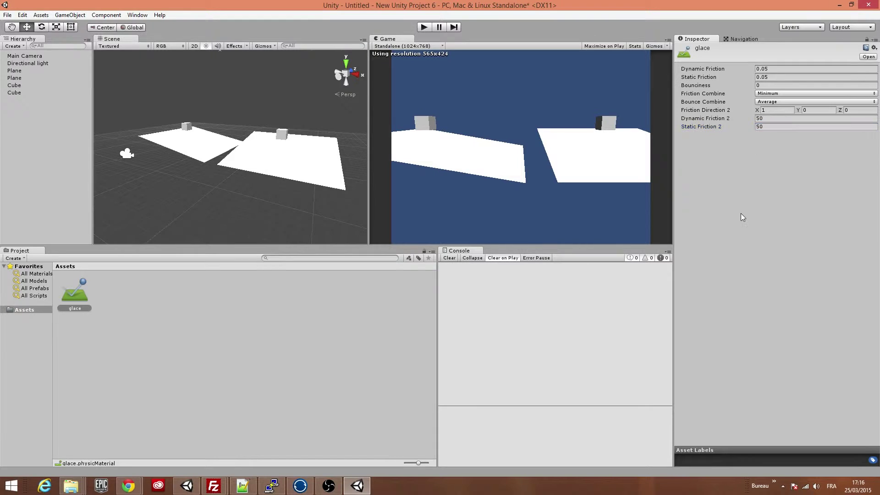
left_click(425, 26)
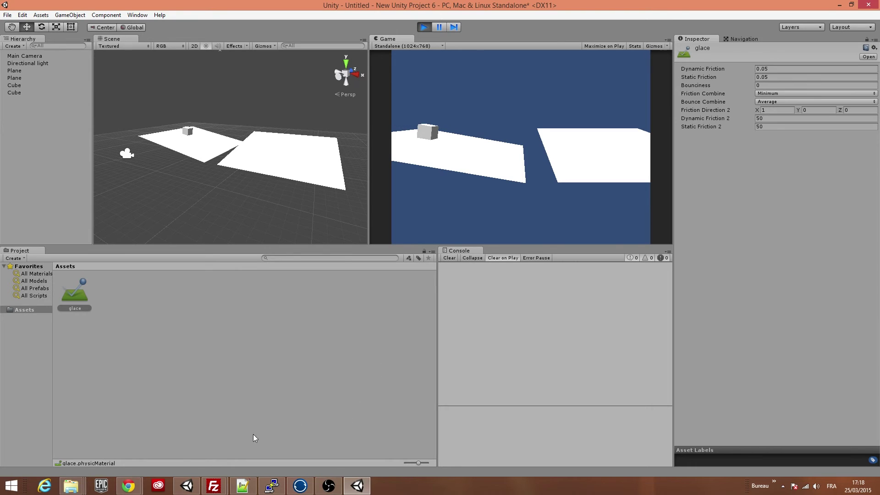
Switch to the New Unity Project 11 window with its bouncy glace material.
key("alt+Tab")
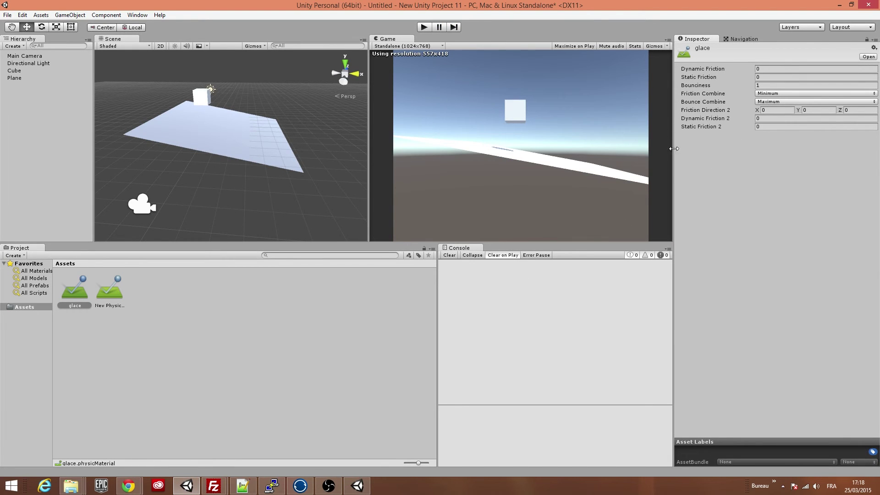